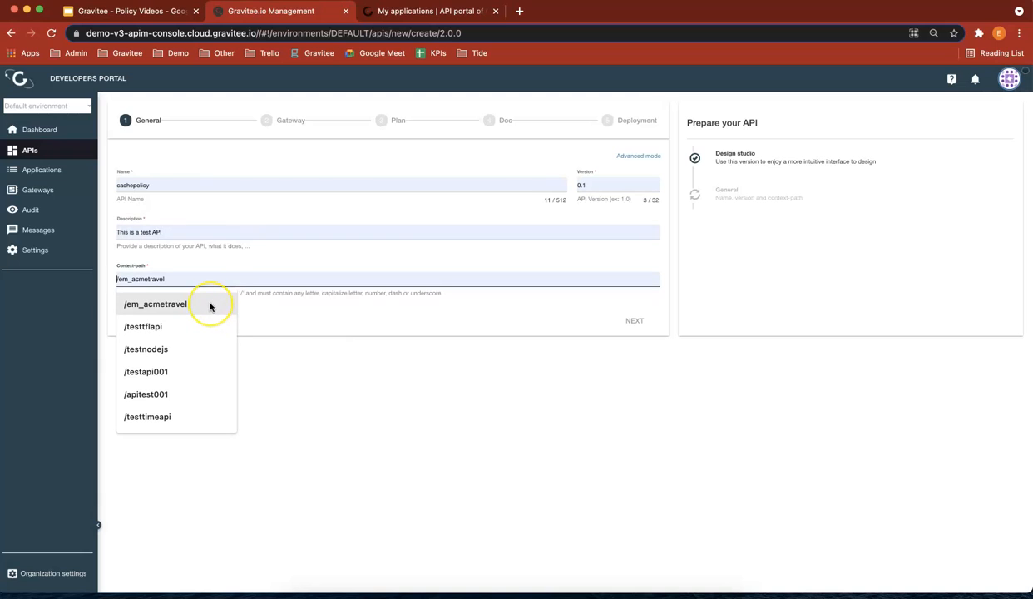
Step: Set the new API's context path to /cachepolicy and continue to the gateway settings
{"action": "left_click", "coordinate": [158, 271]}
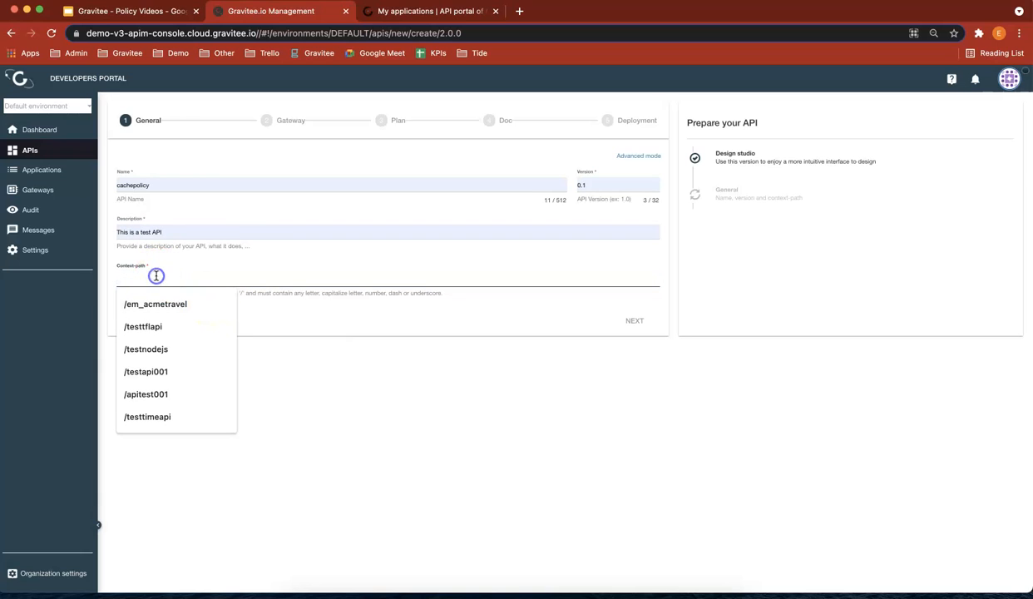
{"action": "type", "text": "/ca"}
{"action": "left_click", "coordinate": [146, 300]}
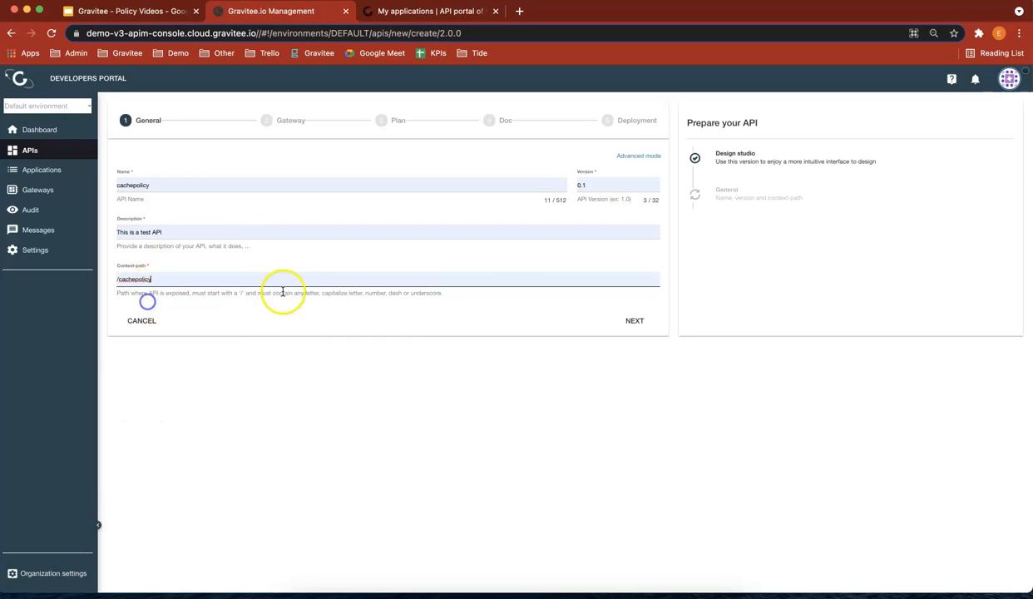
{"action": "left_click", "coordinate": [630, 324]}
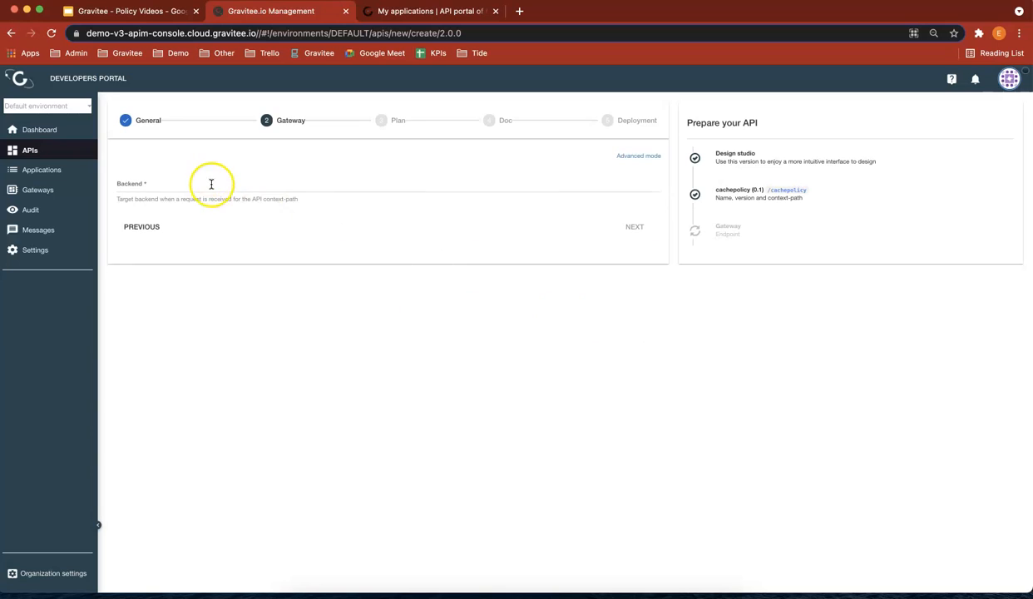
{"action": "left_click", "coordinate": [212, 185]}
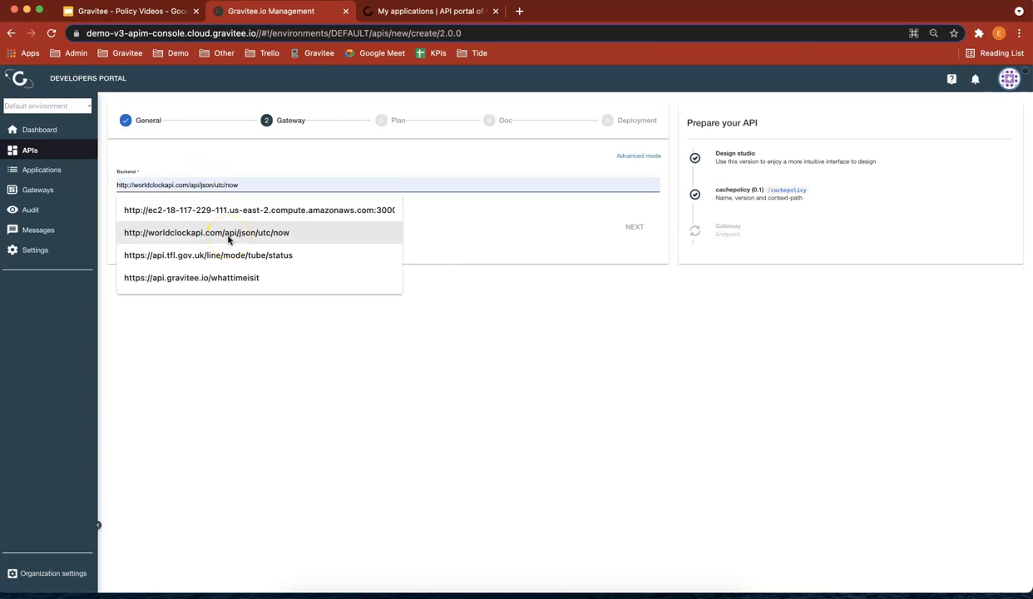
{"action": "left_click", "coordinate": [229, 238]}
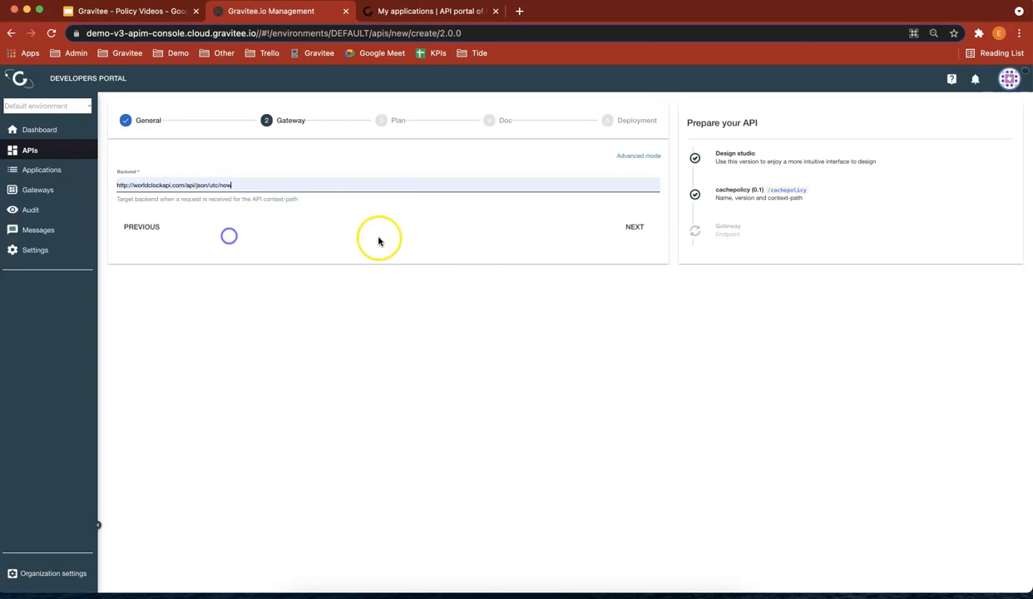
{"action": "left_click", "coordinate": [636, 227]}
Step: Name the plan cachepolicy_notcached, with API Key security and the description "this is a test plan"
{"action": "left_click", "coordinate": [186, 169]}
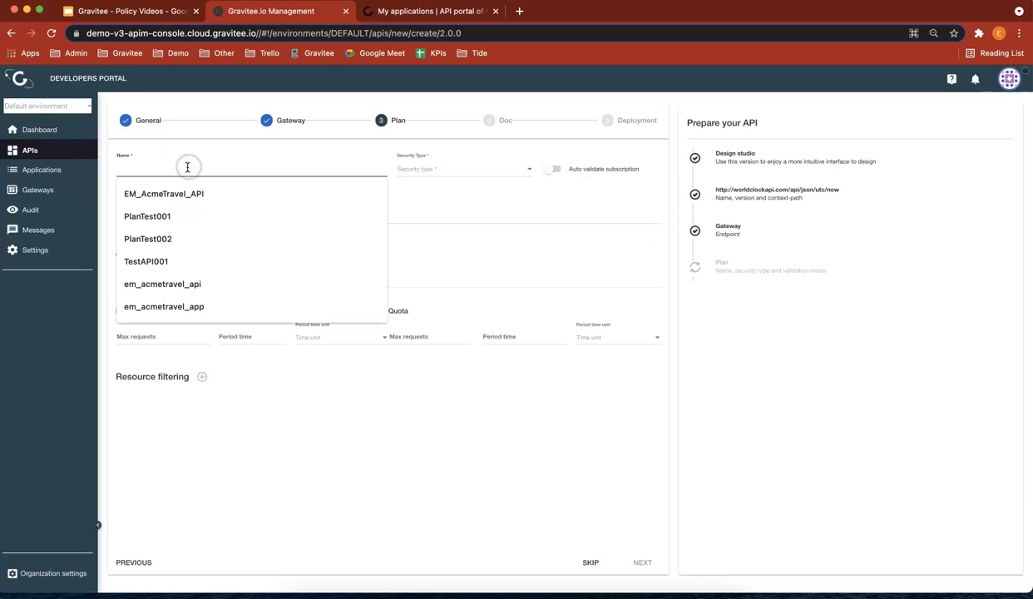
{"action": "type", "text": "cachepolicy_notcached"}
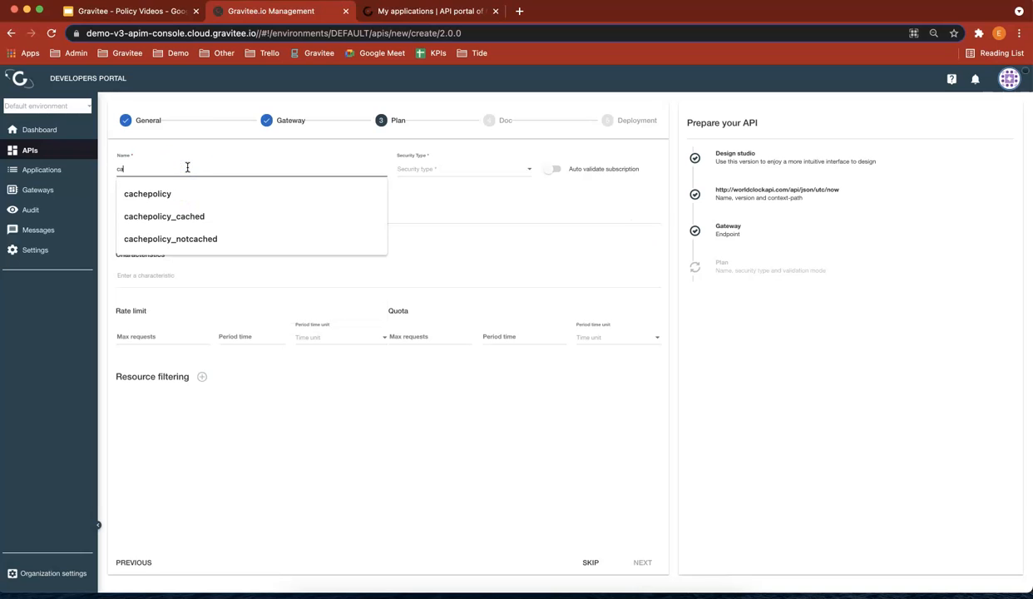
{"action": "left_click", "coordinate": [193, 239]}
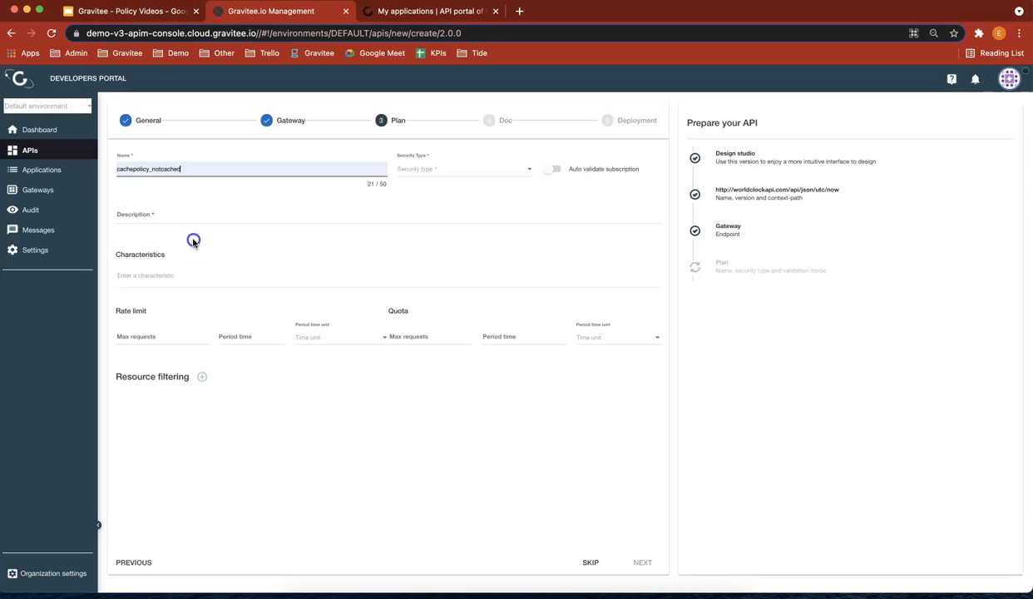
{"action": "left_click", "coordinate": [456, 169]}
{"action": "left_click", "coordinate": [450, 169]}
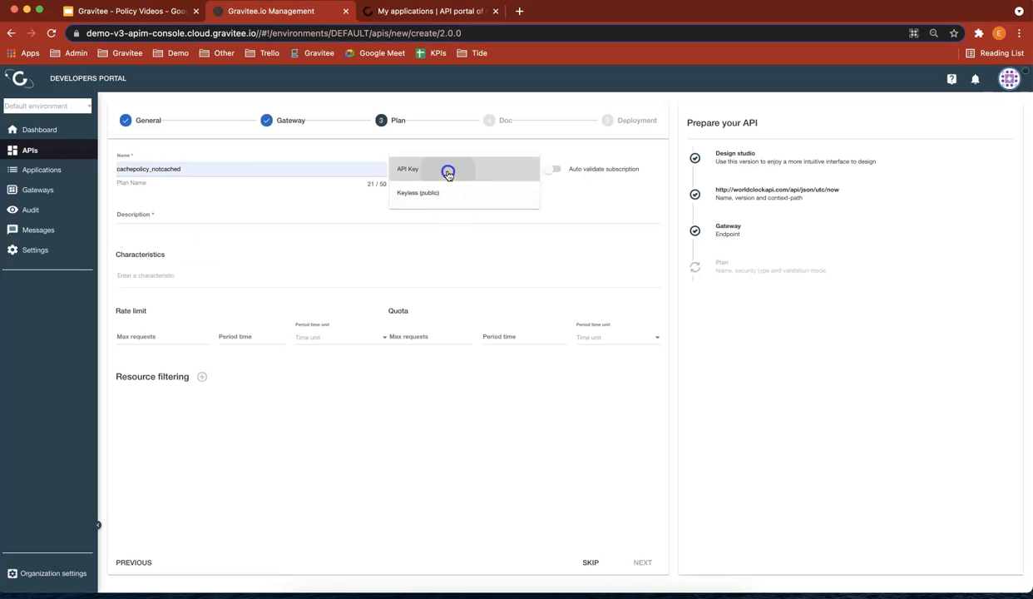
{"action": "left_click", "coordinate": [169, 214]}
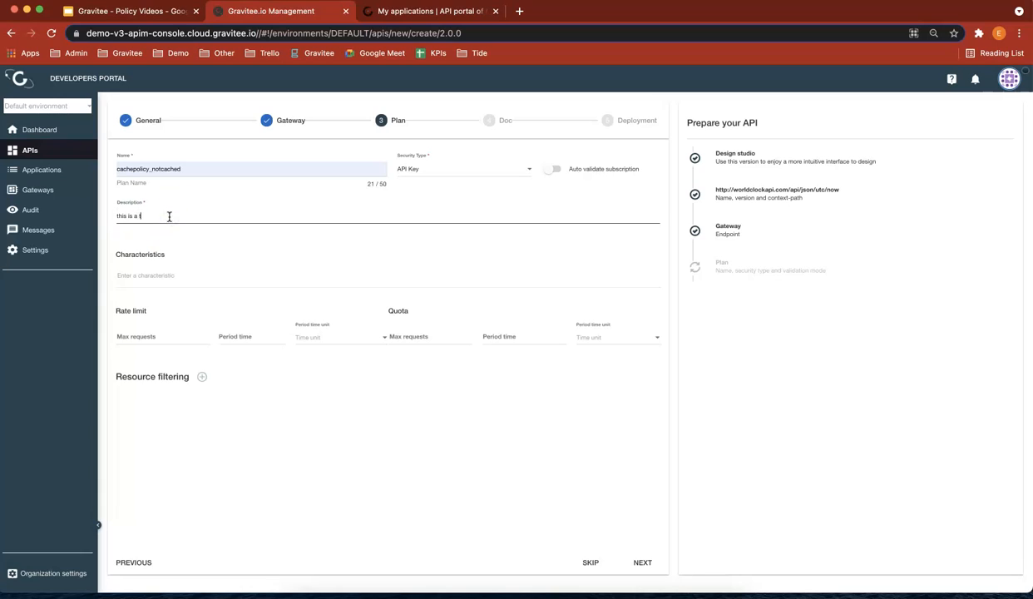
{"action": "left_click", "coordinate": [175, 279]}
{"action": "left_click", "coordinate": [174, 338]}
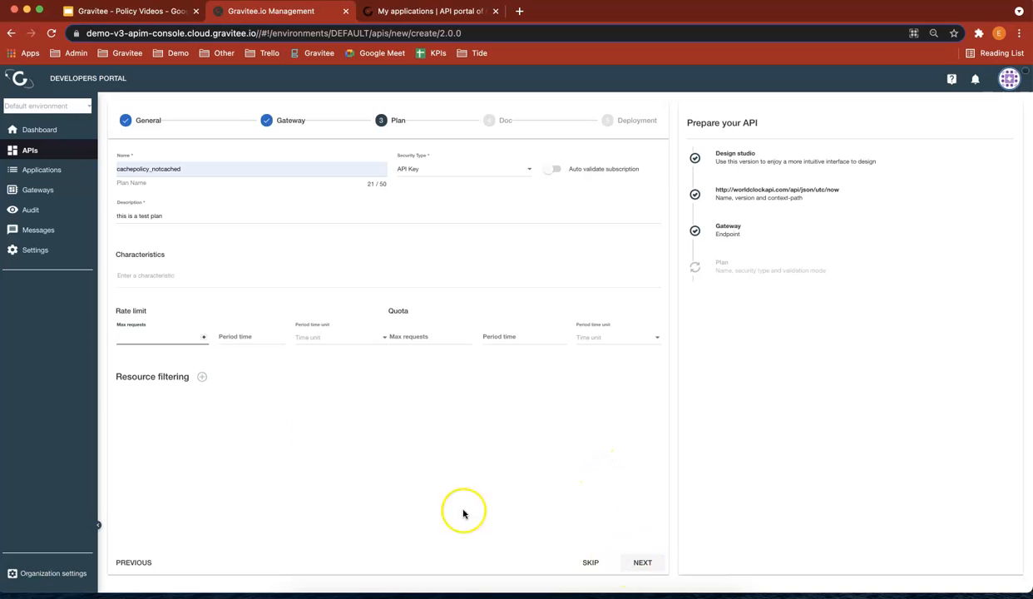
Step: Add a resource filter with the Ant pattern /** to the plan and skip the documentation import
{"action": "left_click", "coordinate": [196, 379]}
{"action": "left_click", "coordinate": [213, 402]}
{"action": "type", "text": "/**"}
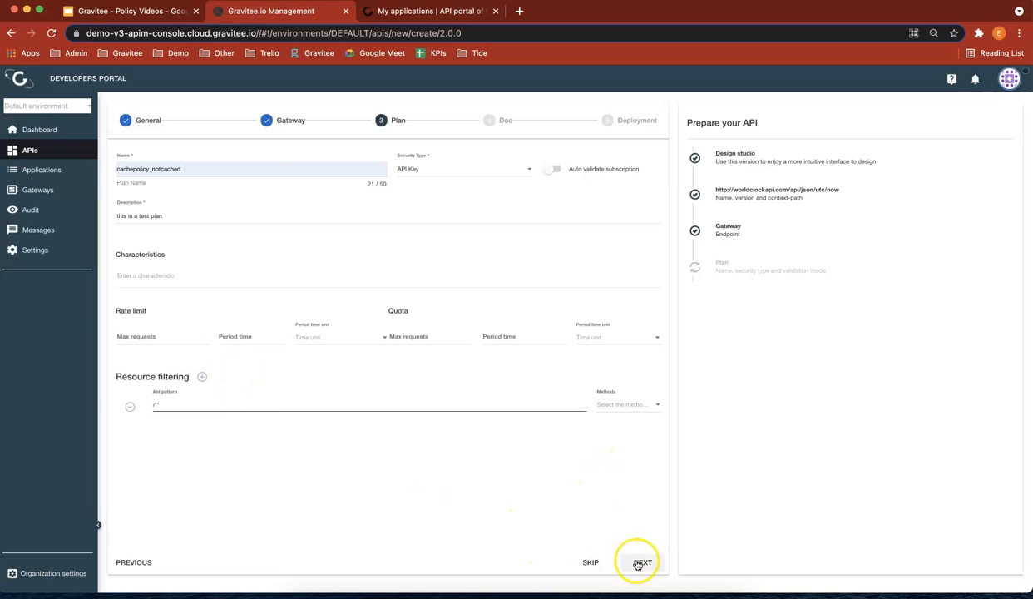
{"action": "left_click", "coordinate": [642, 563]}
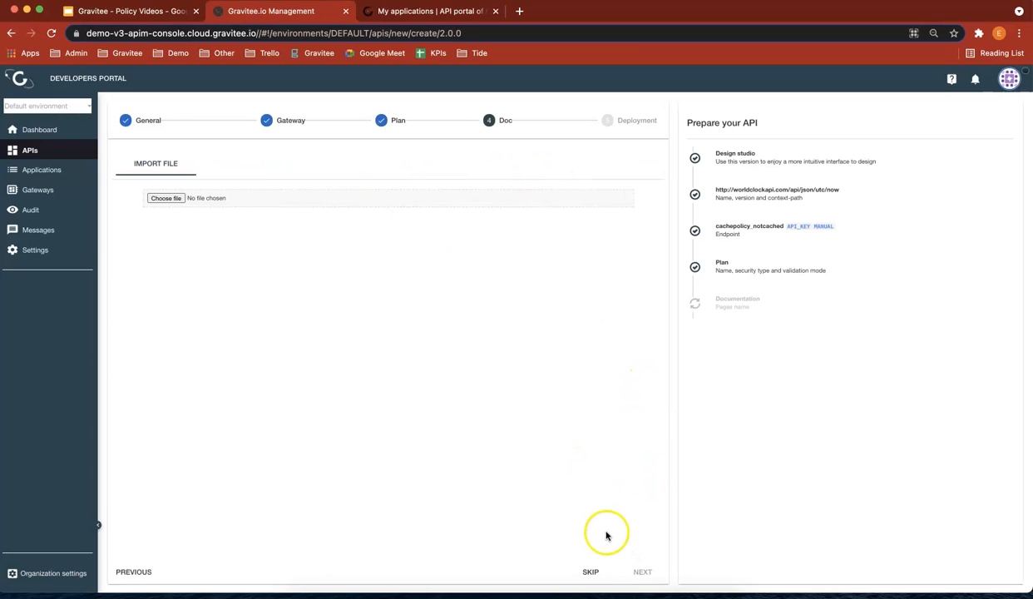
{"action": "left_click", "coordinate": [594, 578]}
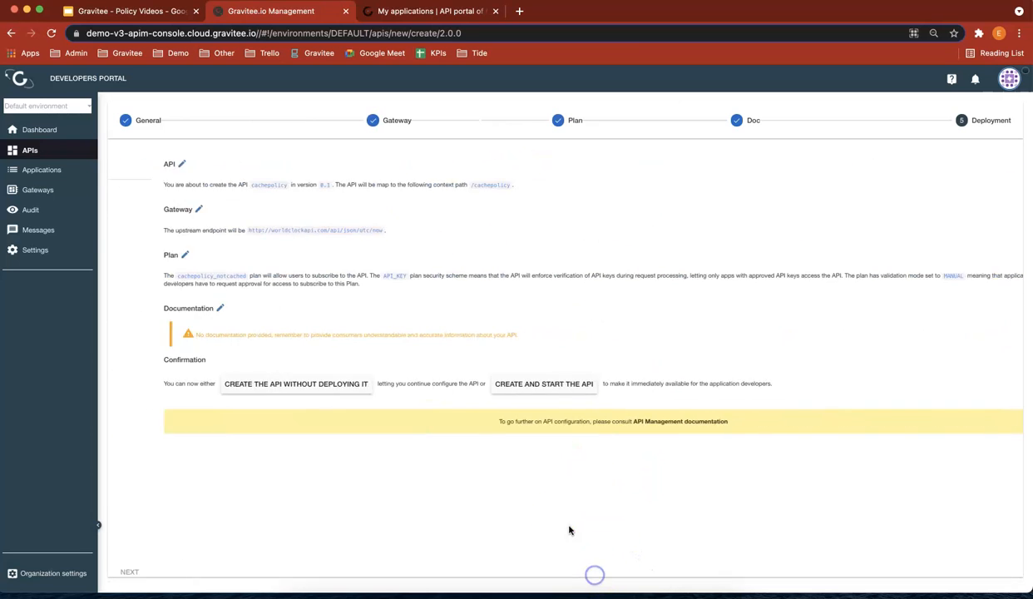
Step: Create and start the cachepolicy API, and publish it to the portal
{"action": "left_click", "coordinate": [526, 386]}
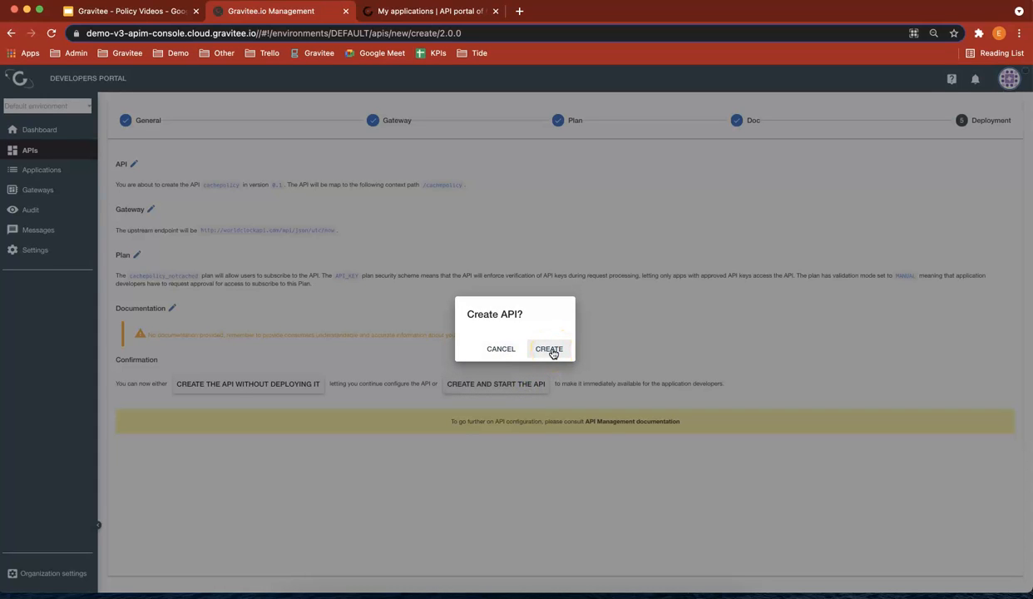
{"action": "left_click", "coordinate": [549, 350]}
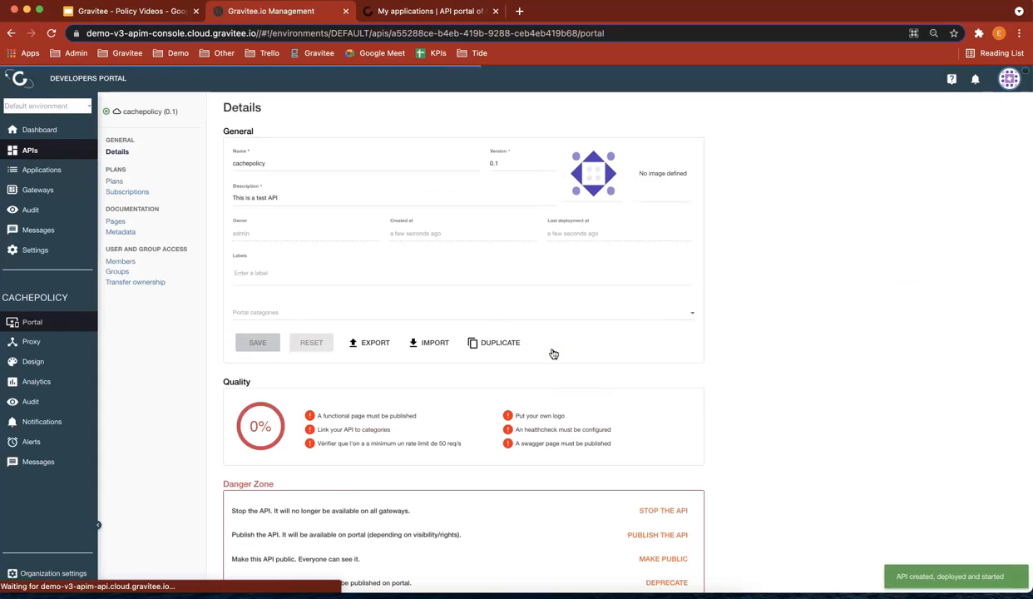
{"action": "left_click", "coordinate": [670, 538]}
{"action": "left_click", "coordinate": [596, 352]}
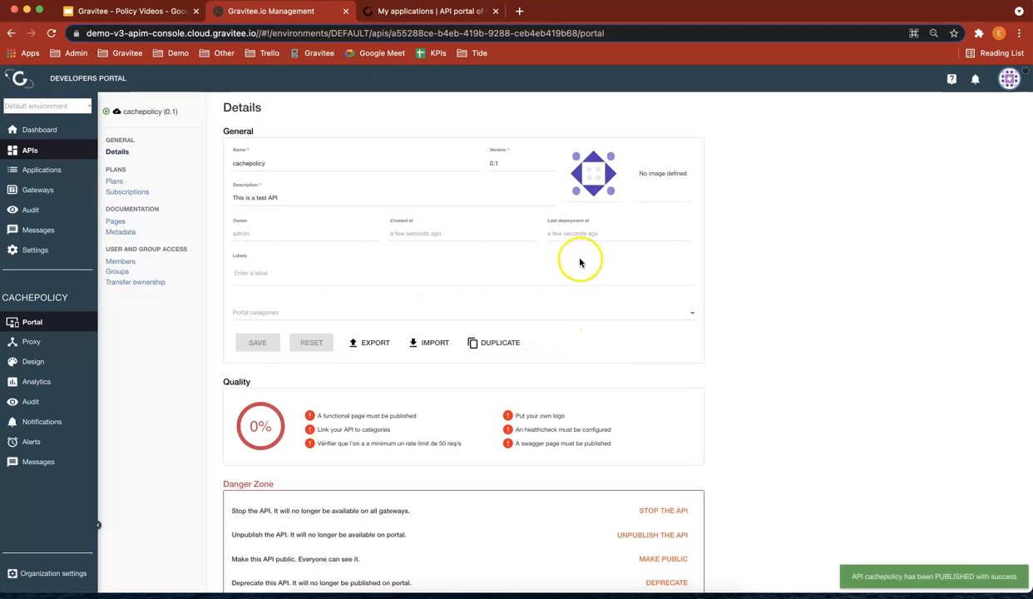
Step: In the API portal, start a new application named cachepolicyapp1 with the description "This is a test app"
{"action": "left_click", "coordinate": [420, 13]}
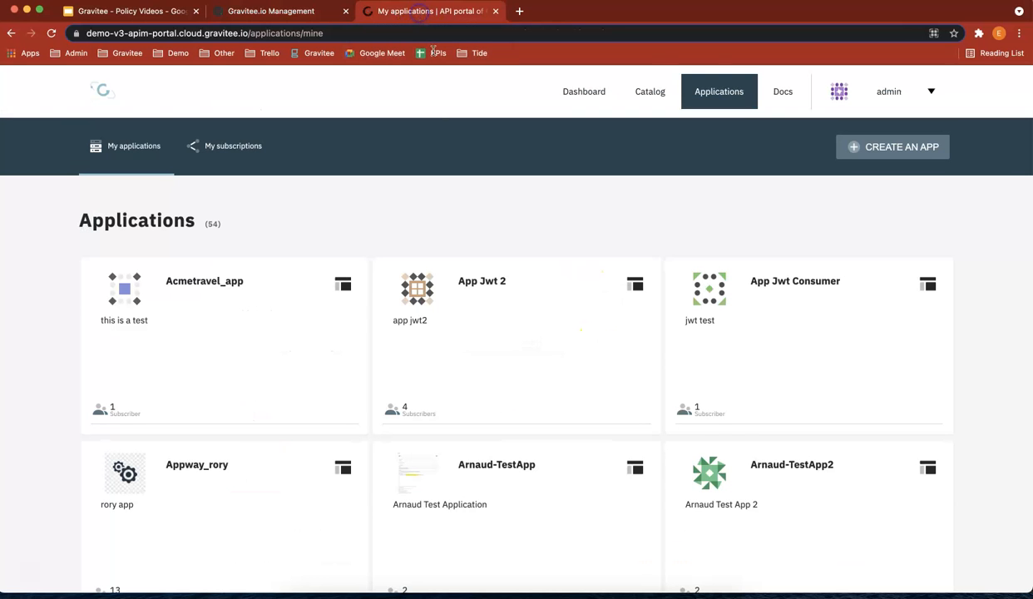
{"action": "left_click", "coordinate": [899, 150]}
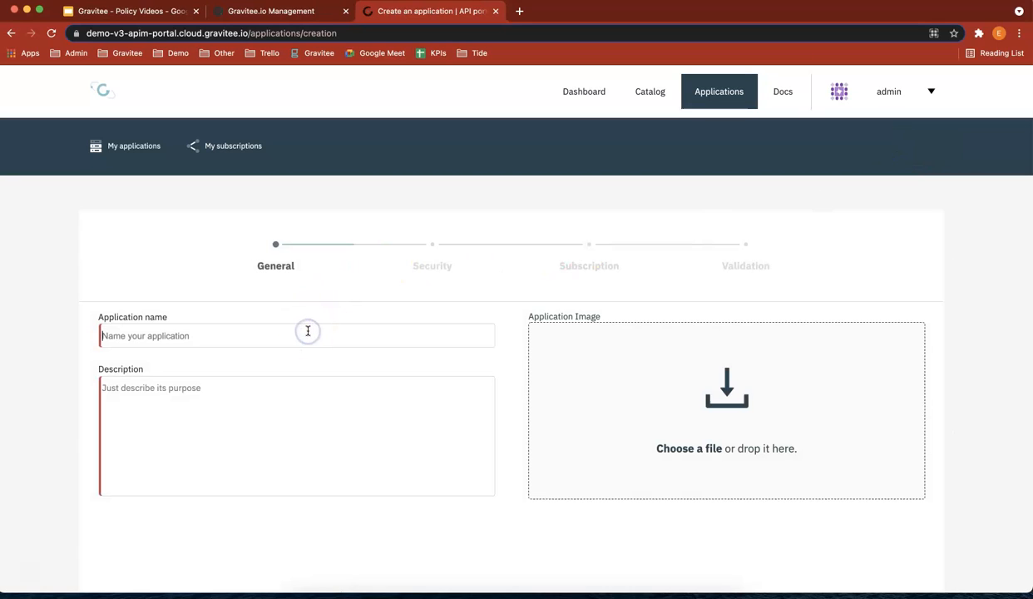
{"action": "type", "text": "cachepolicyapp1"}
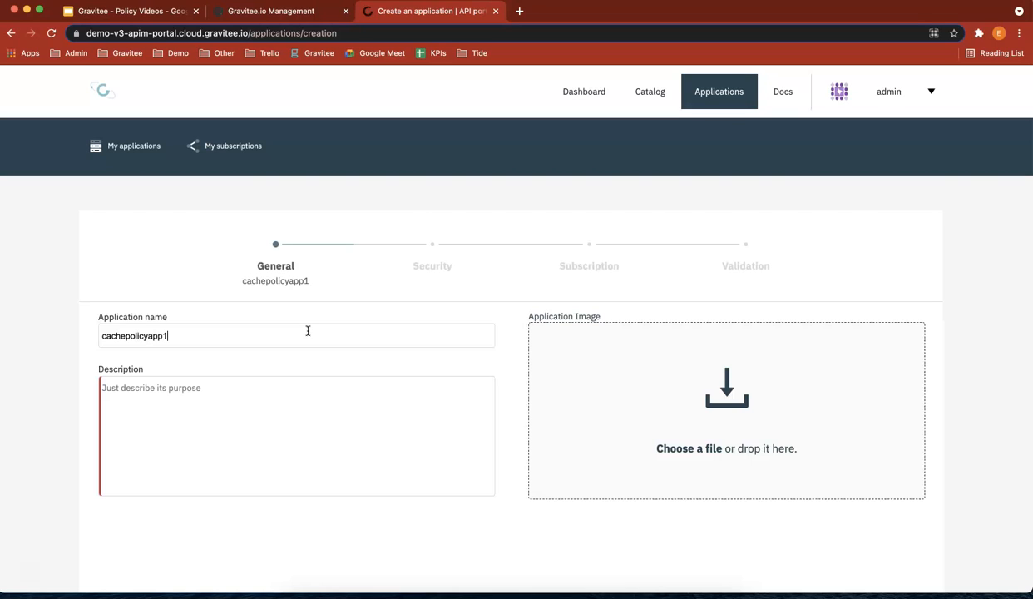
{"action": "type", "text": "This is a test app"}
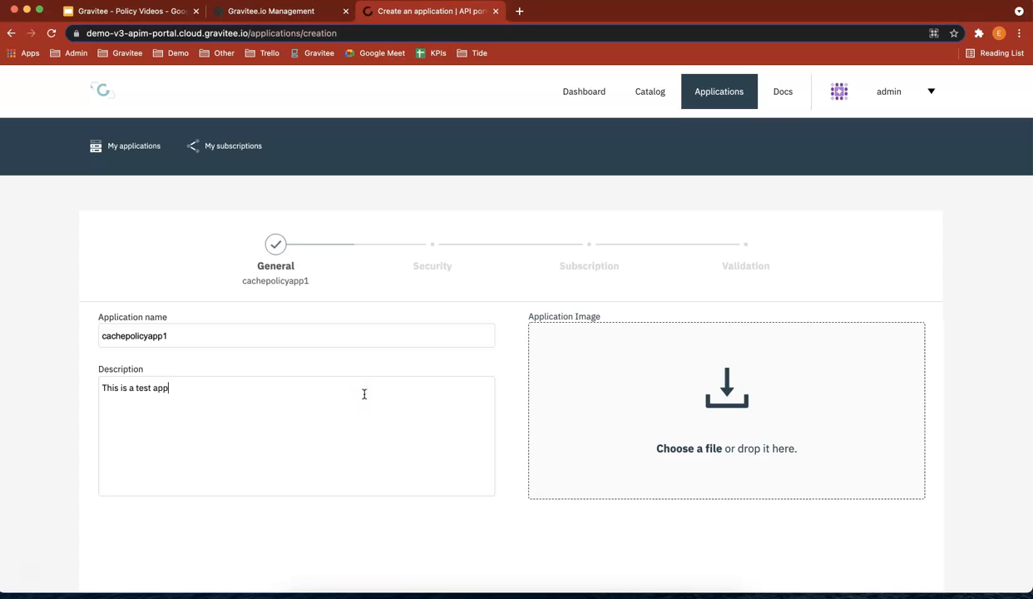
{"action": "scroll", "coordinate": [638, 443], "scroll_direction": "down", "scroll_amount": 5}
{"action": "left_click", "coordinate": [877, 553]}
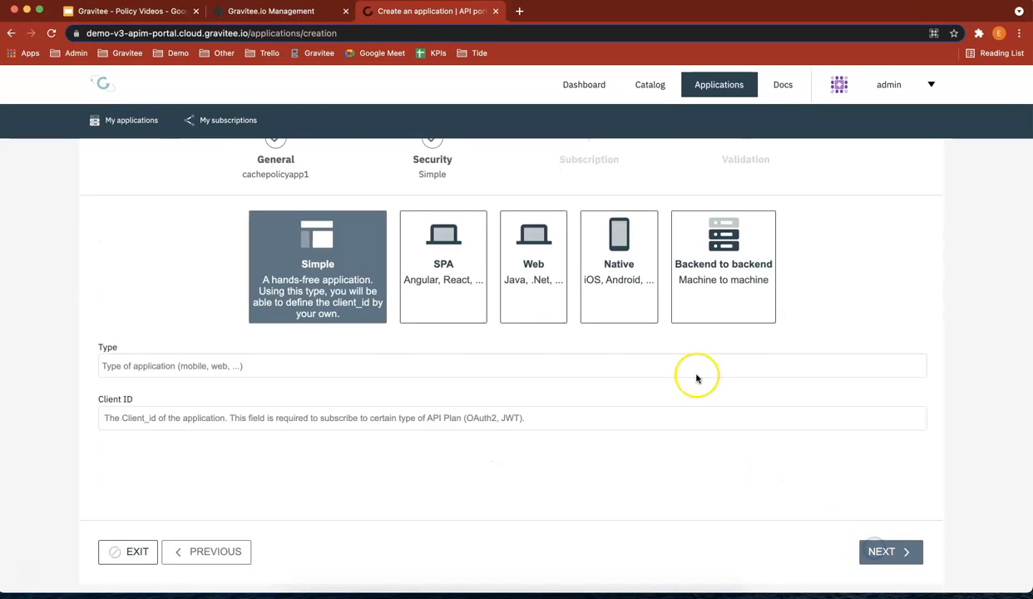
Step: Set the Simple application's type to Web and continue to its API subscriptions
{"action": "left_click", "coordinate": [250, 364]}
{"action": "type", "text": "Web"}
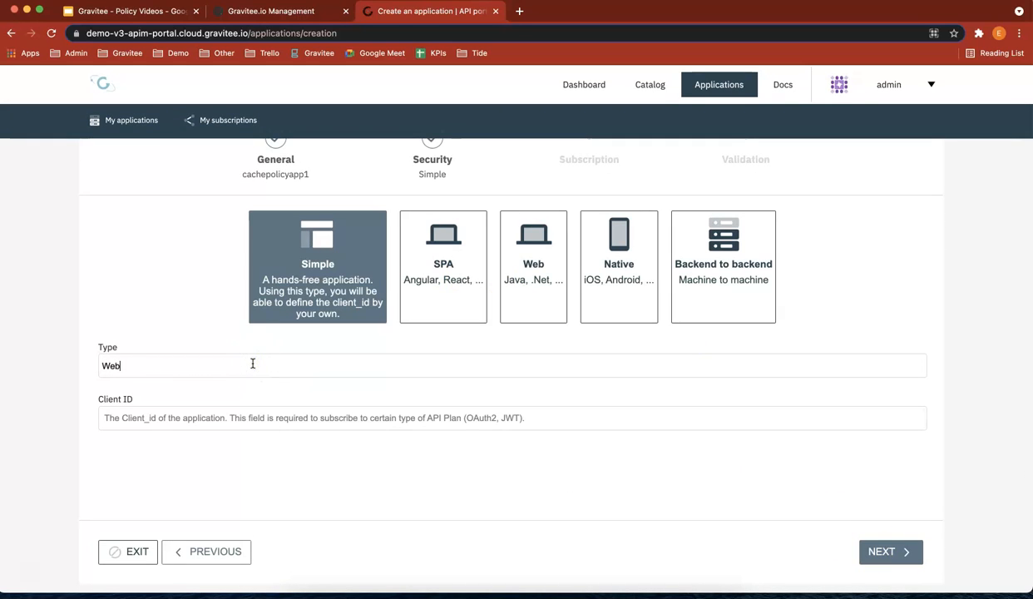
{"action": "left_click", "coordinate": [899, 565]}
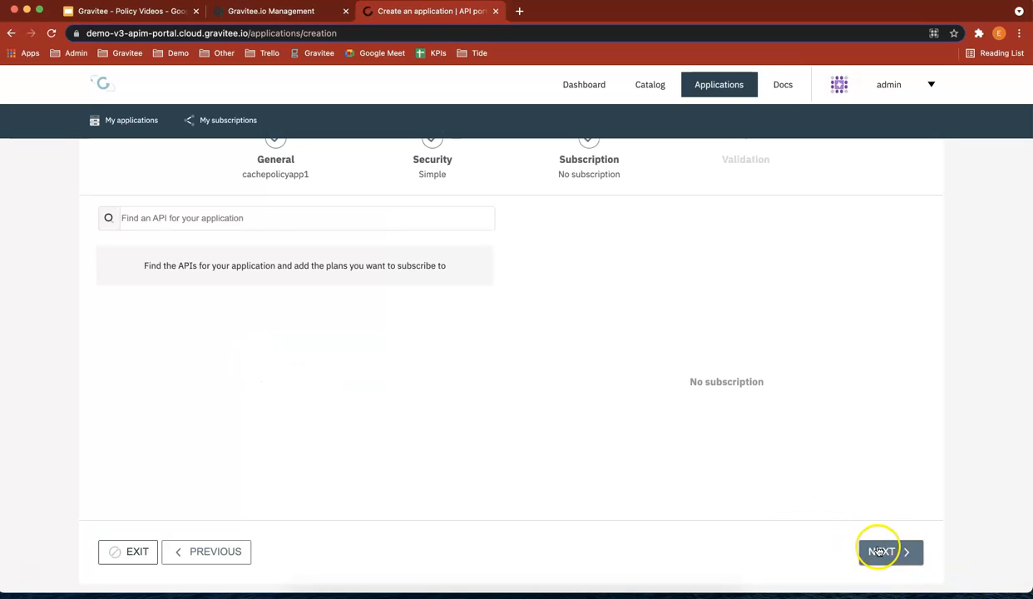
Step: Subscribe the application to the cachepolicy API's cachepolicy_notcached plan and finish creating the application
{"action": "left_click", "coordinate": [167, 216]}
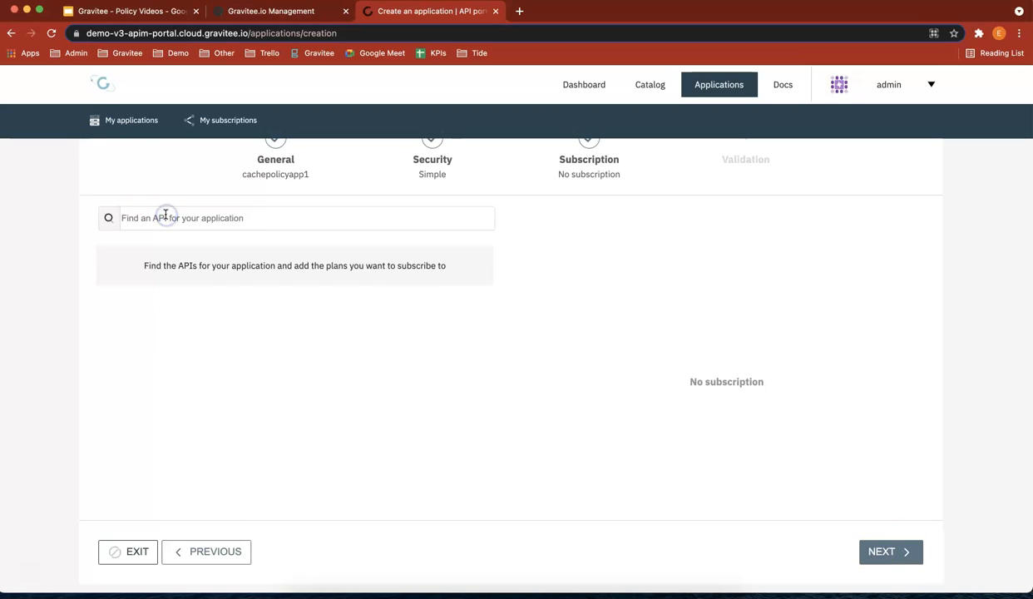
{"action": "type", "text": "cac"}
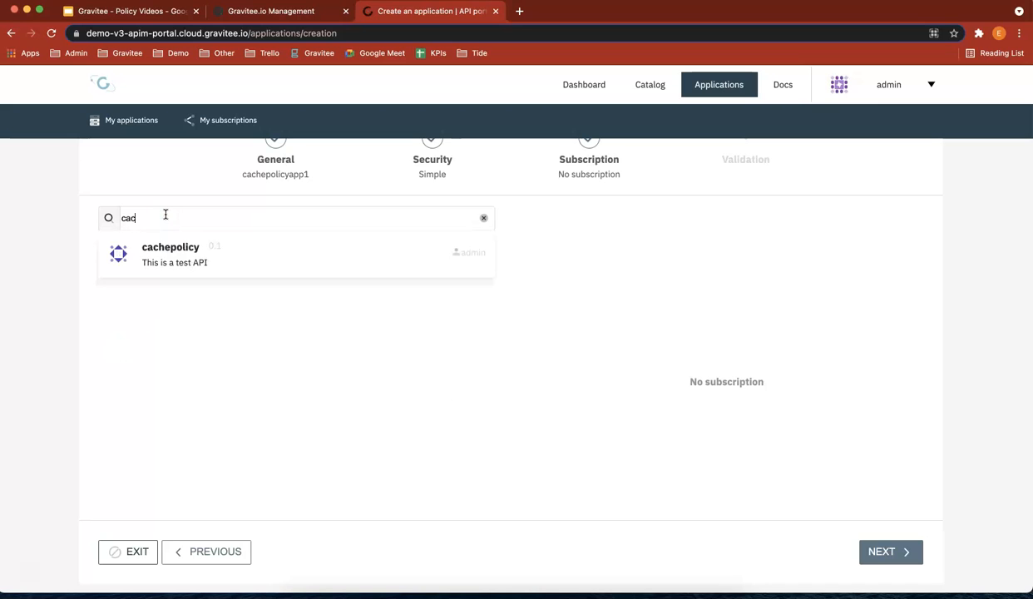
{"action": "left_click", "coordinate": [167, 254]}
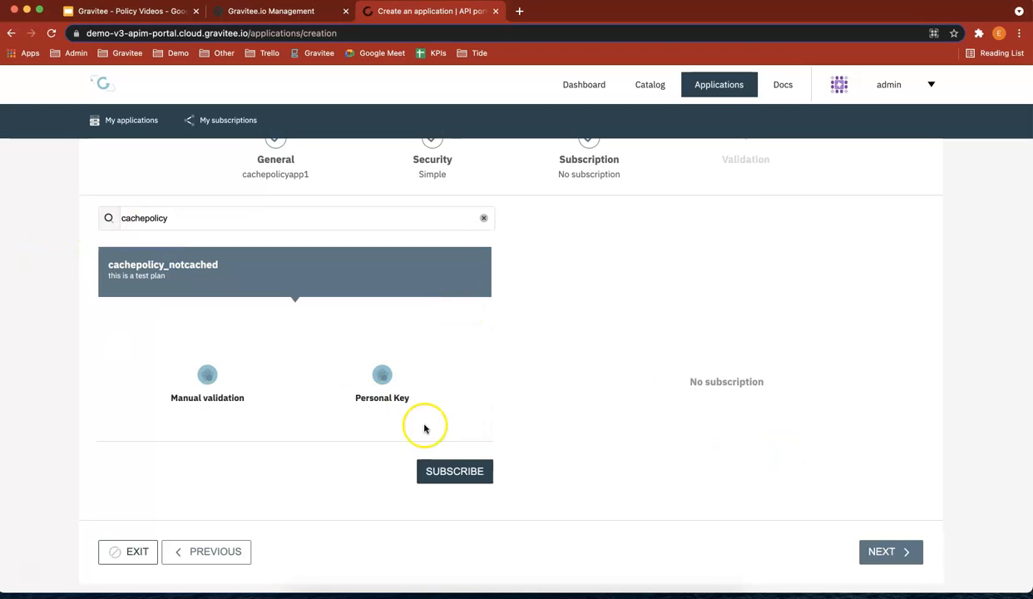
{"action": "left_click", "coordinate": [470, 471]}
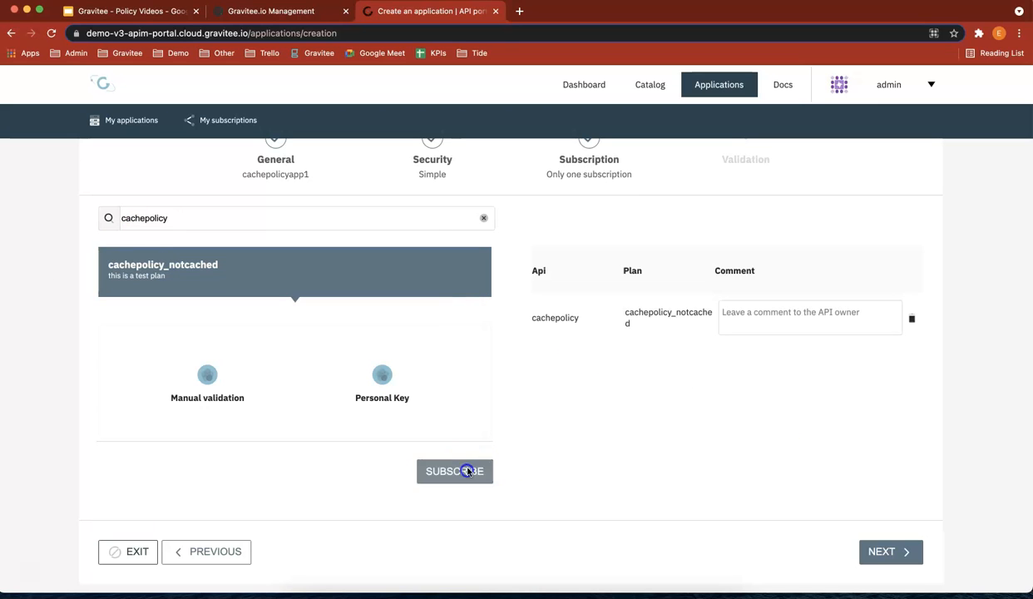
{"action": "left_click", "coordinate": [898, 553]}
{"action": "left_click", "coordinate": [897, 553]}
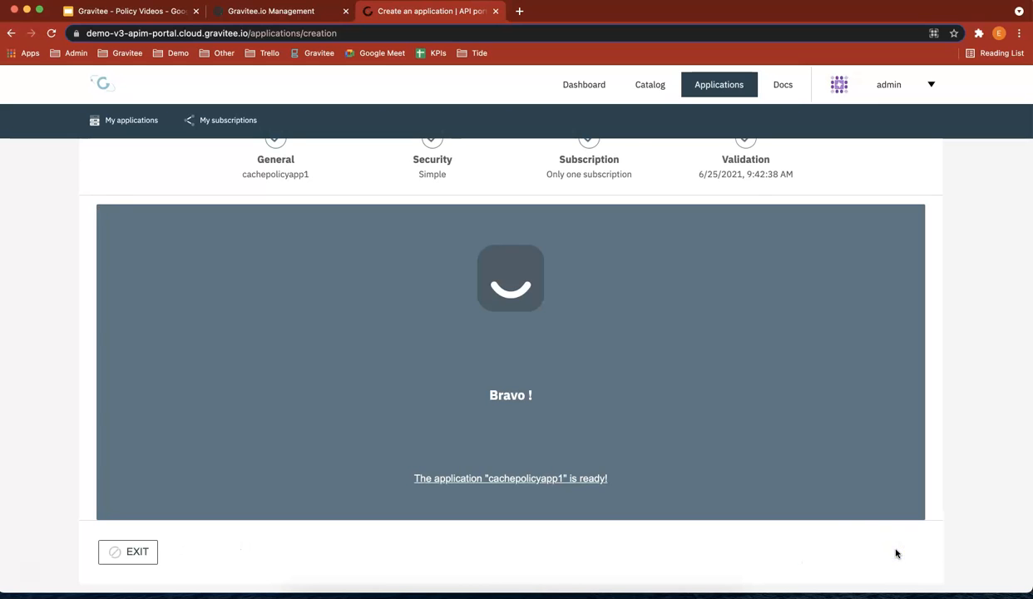
Step: In the management console, accept cachepolicyapp1's pending subscription to the cachepolicy_notcached plan and copy its API key
{"action": "left_click", "coordinate": [278, 12]}
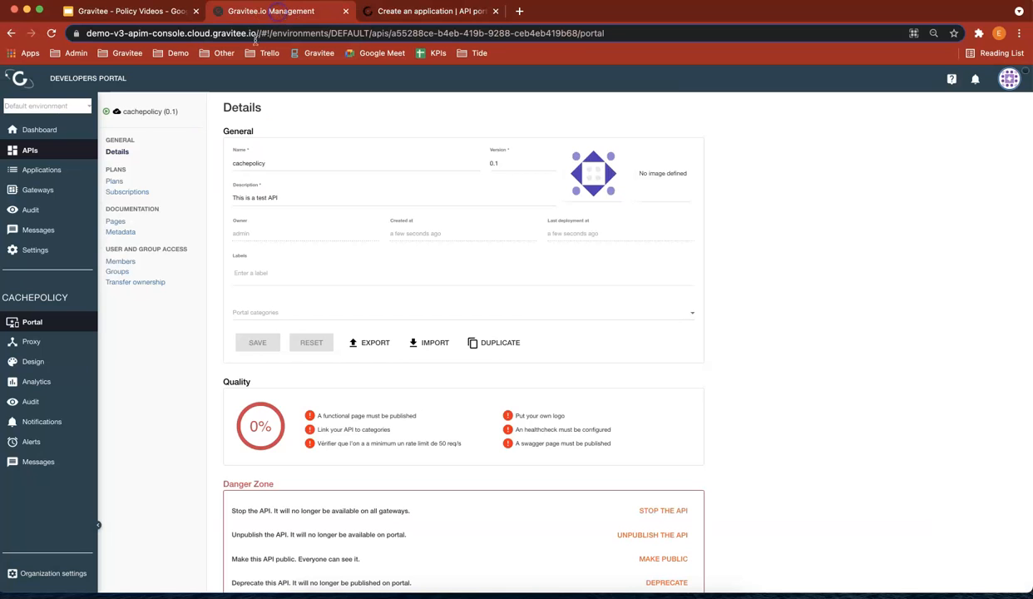
{"action": "left_click", "coordinate": [133, 191]}
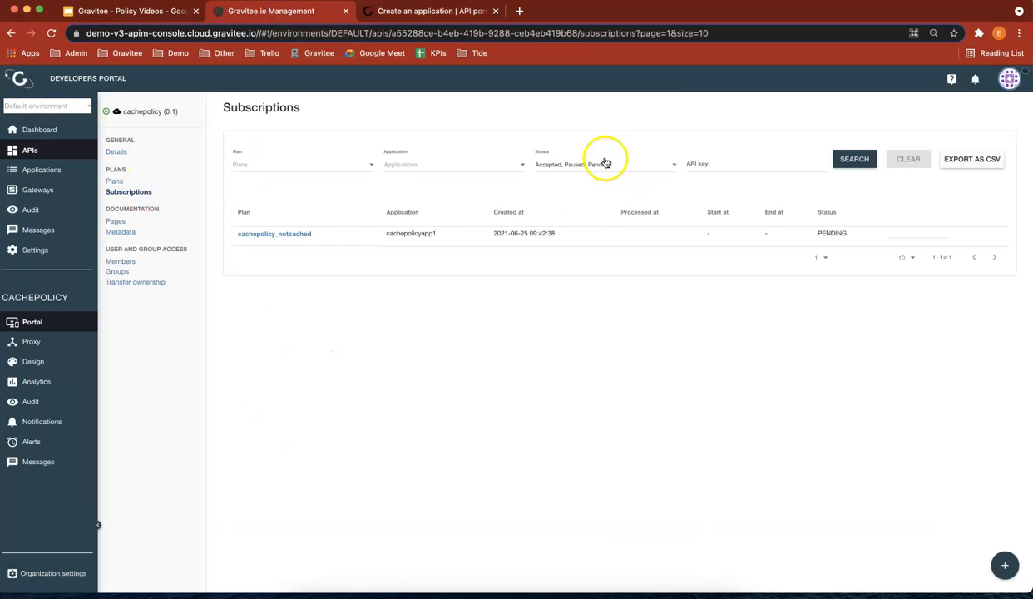
{"action": "left_click", "coordinate": [295, 234]}
{"action": "left_click", "coordinate": [265, 297]}
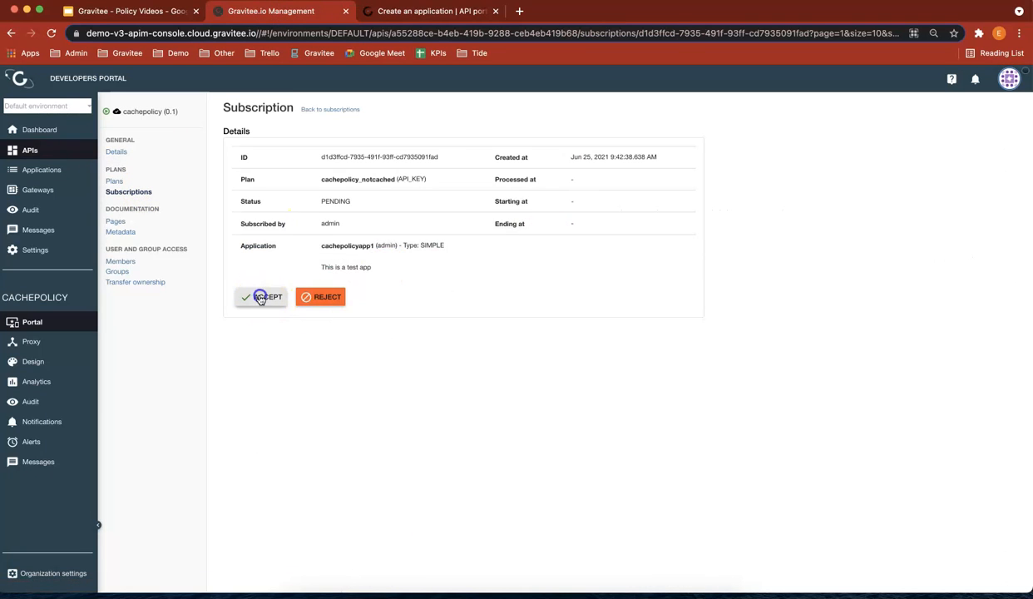
{"action": "left_click", "coordinate": [592, 421]}
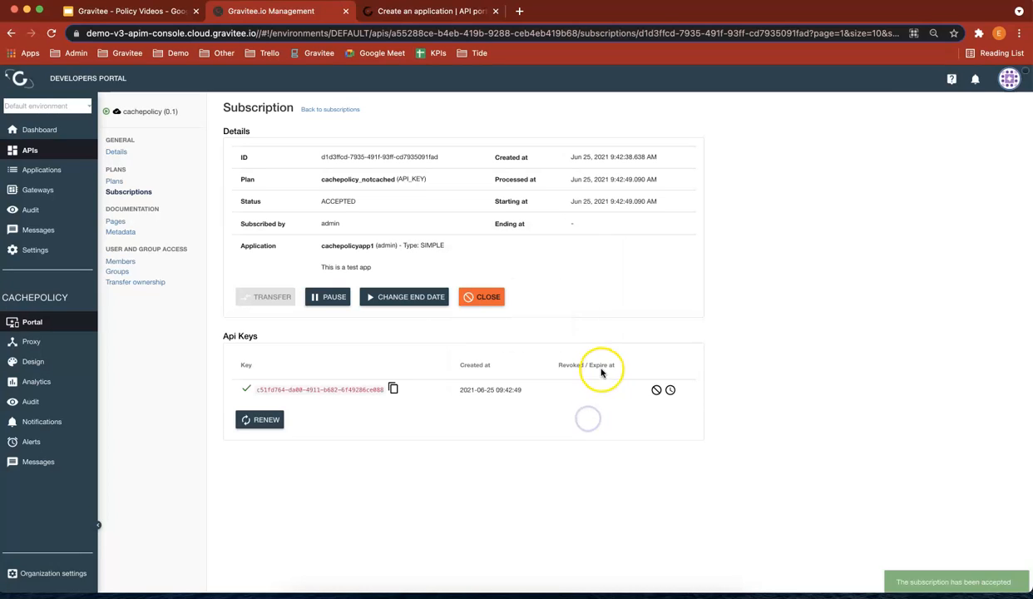
{"action": "left_click", "coordinate": [394, 389]}
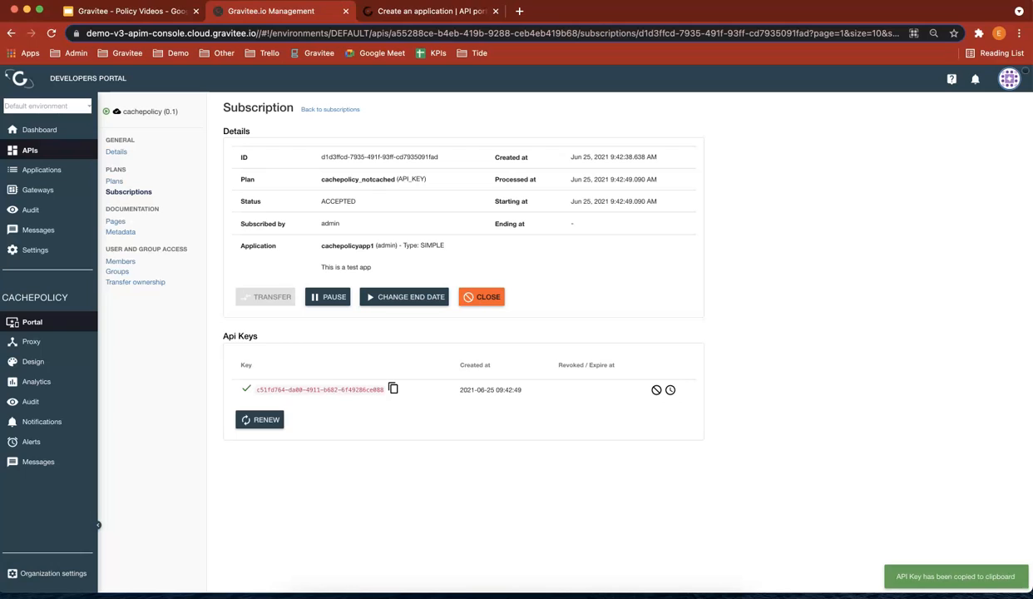
{"action": "key", "text": "super+Tab"}
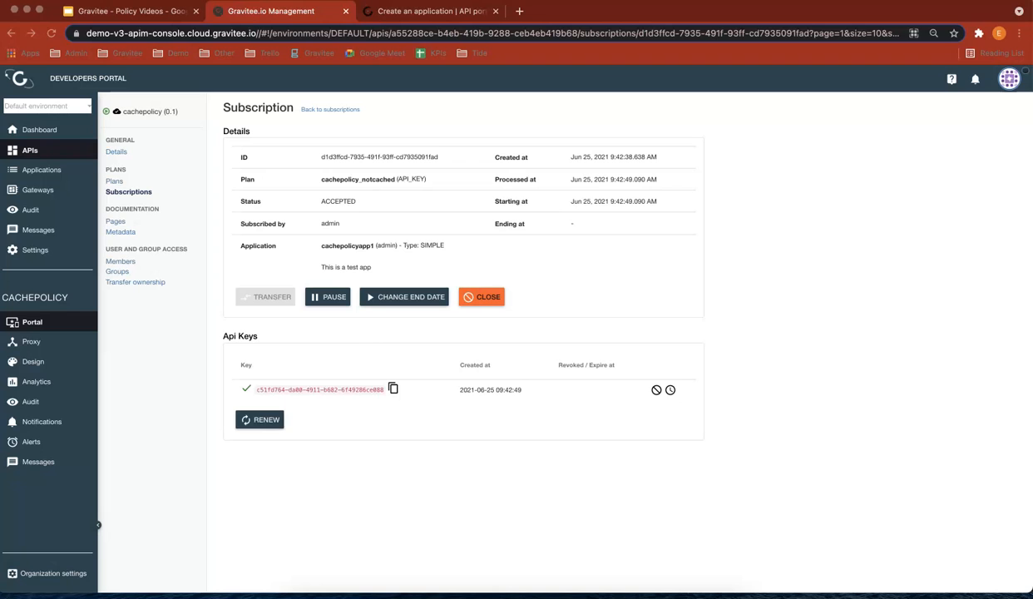
Step: Switch to Postman and repeatedly send the cachepolicy_notcached GET request with the API key, comparing the currentFileTime value between responses
{"action": "left_click_drag", "start_coordinate": [632, 595], "coordinate": [611, 42]}
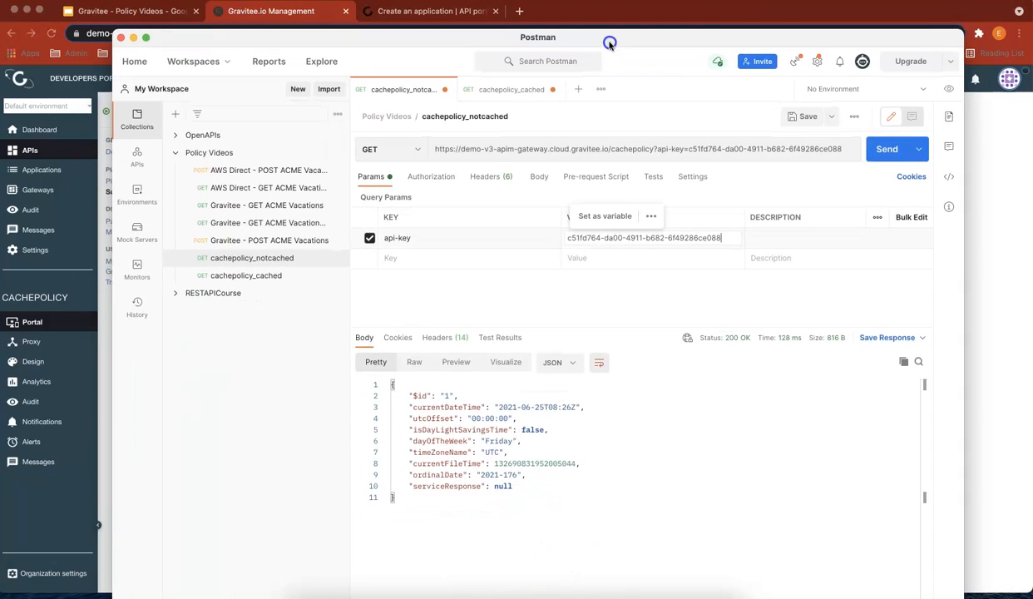
{"action": "left_click", "coordinate": [886, 151]}
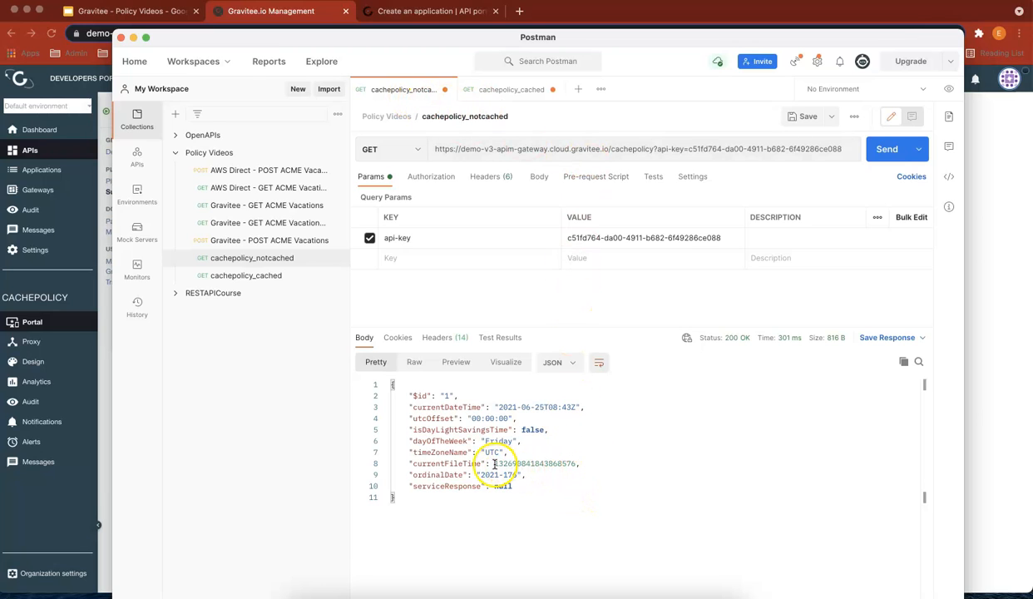
{"action": "left_click_drag", "start_coordinate": [573, 464], "coordinate": [540, 463]}
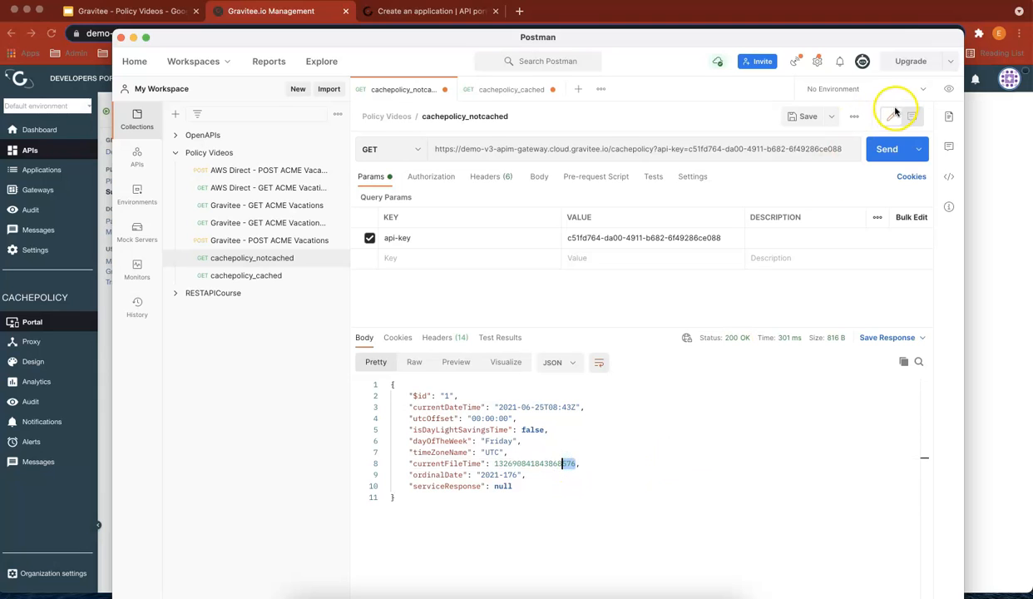
{"action": "left_click", "coordinate": [888, 150]}
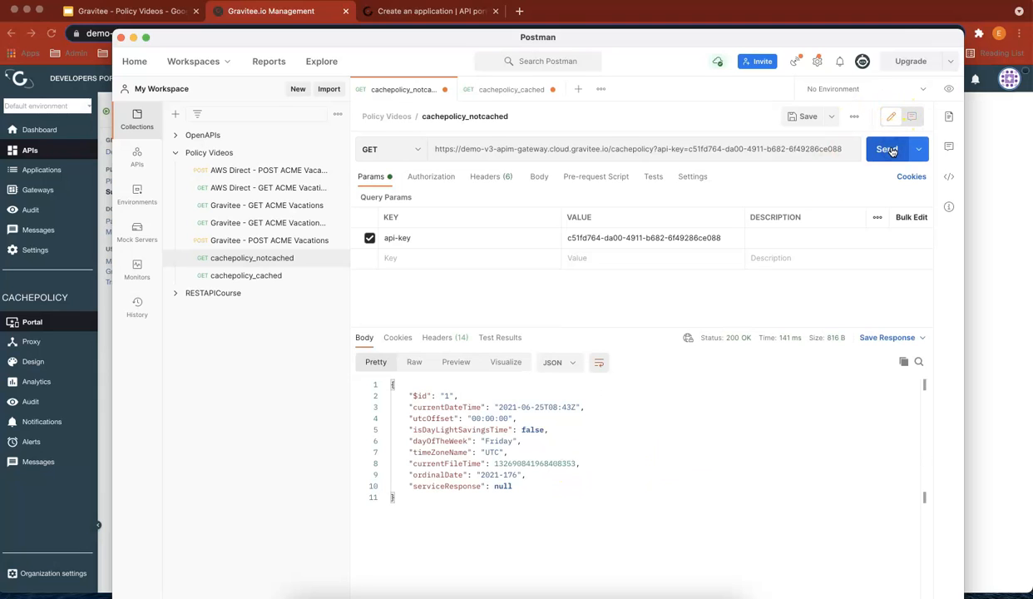
{"action": "left_click", "coordinate": [888, 149]}
{"action": "left_click", "coordinate": [888, 149]}
{"action": "left_click", "coordinate": [888, 150]}
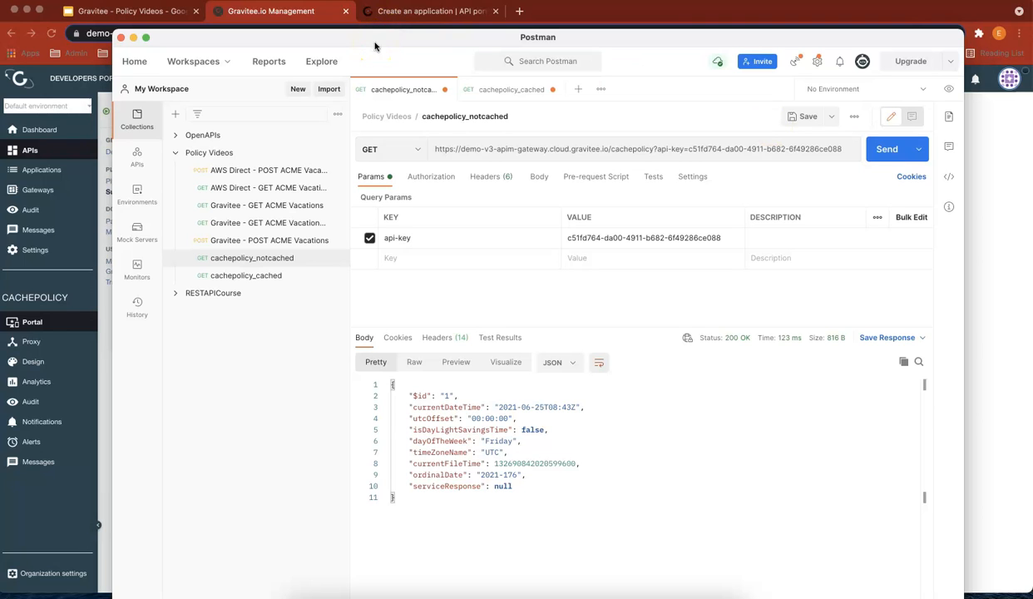
Step: Back in the management console, start a new cachepolicy API plan named cachepolicy_cached with the description "This is a test plan" and continue to its security settings
{"action": "left_click_drag", "start_coordinate": [375, 44], "coordinate": [1032, 41]}
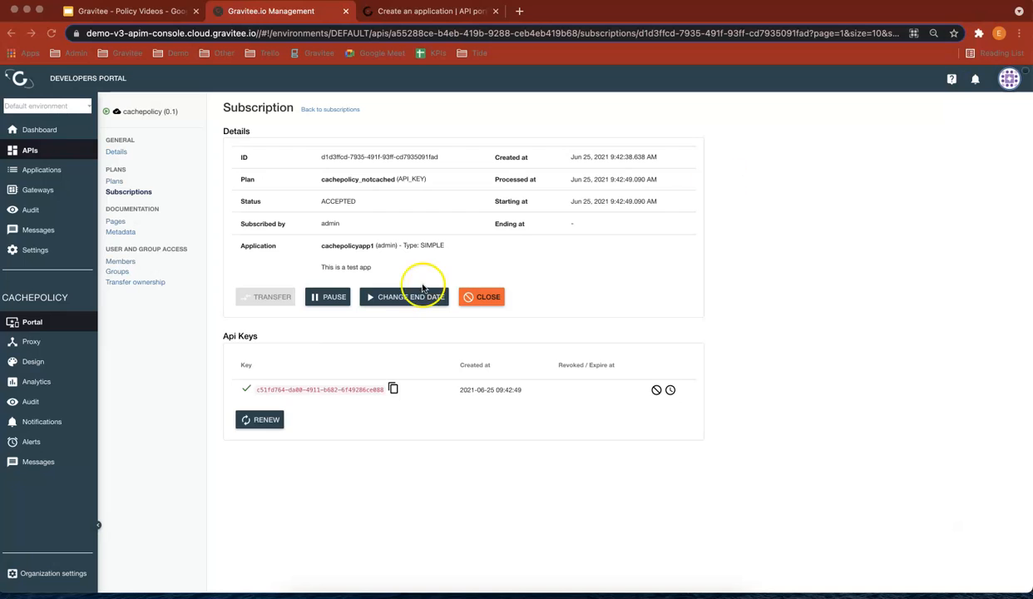
{"action": "left_click", "coordinate": [116, 182]}
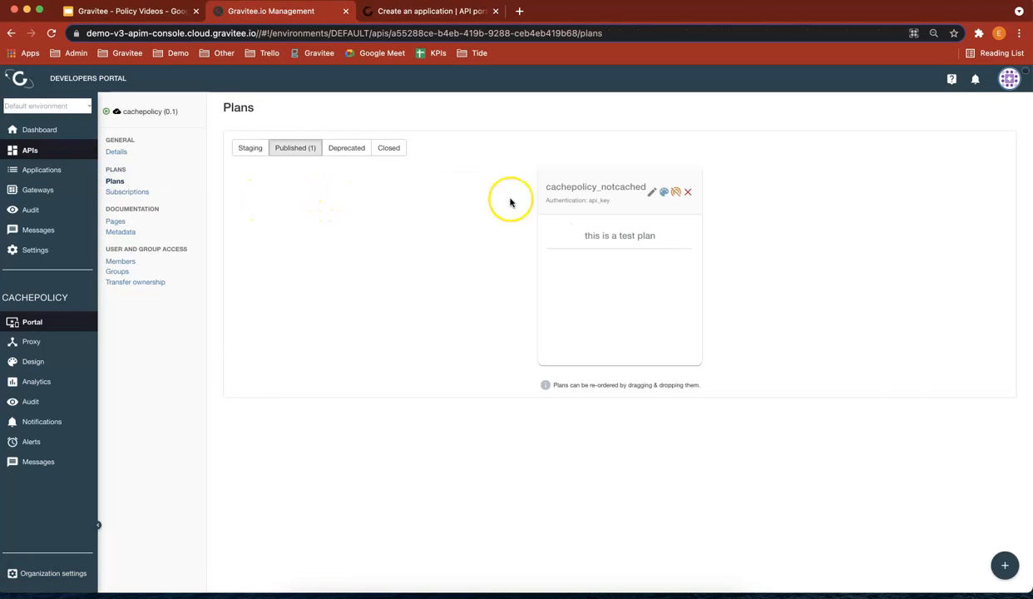
{"action": "left_click", "coordinate": [1004, 565]}
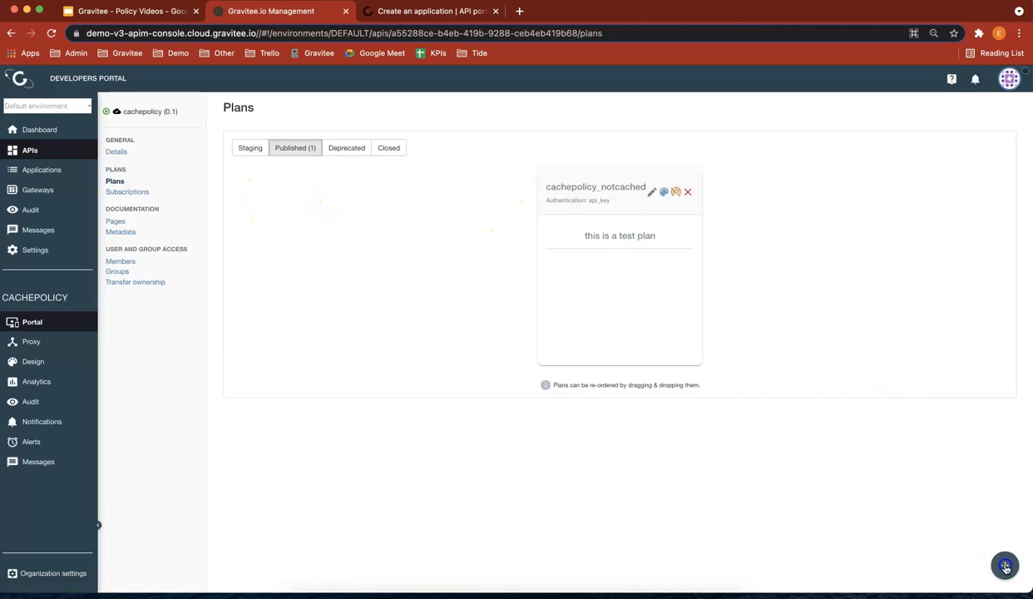
{"action": "left_click", "coordinate": [330, 210]}
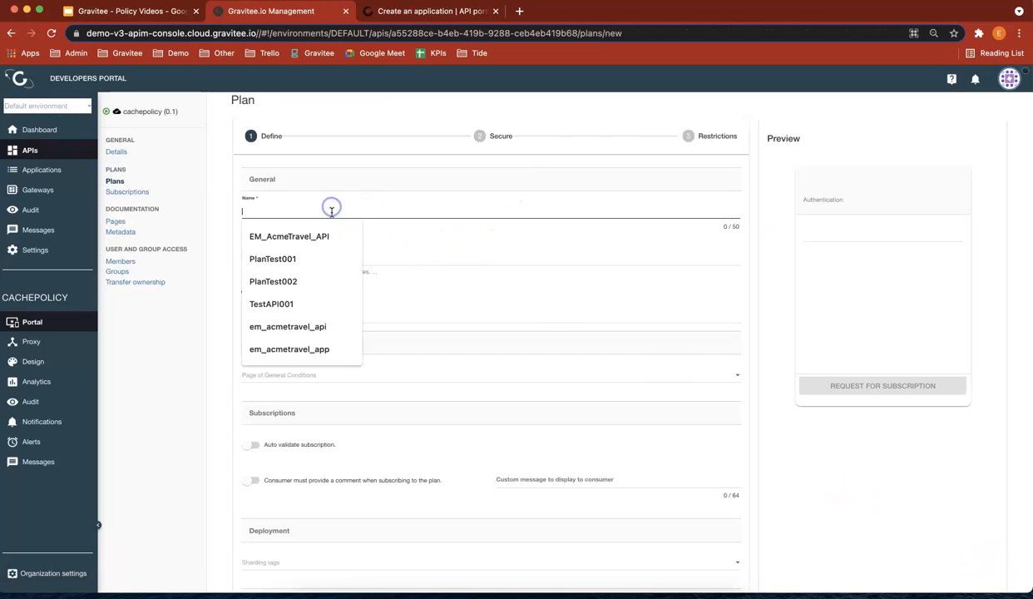
{"action": "type", "text": "cac"}
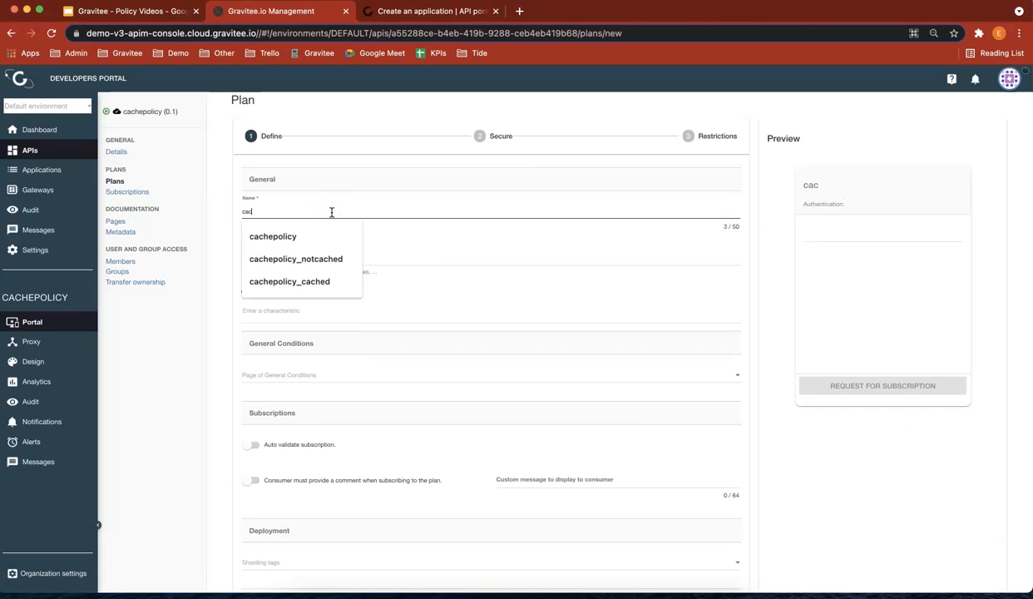
{"action": "left_click", "coordinate": [339, 284]}
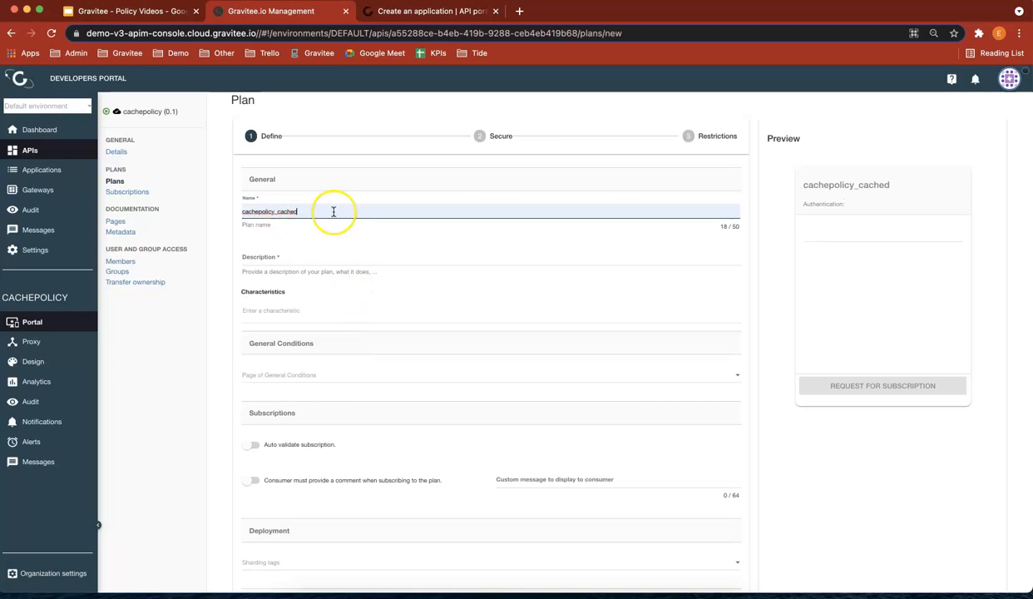
{"action": "left_click", "coordinate": [360, 262]}
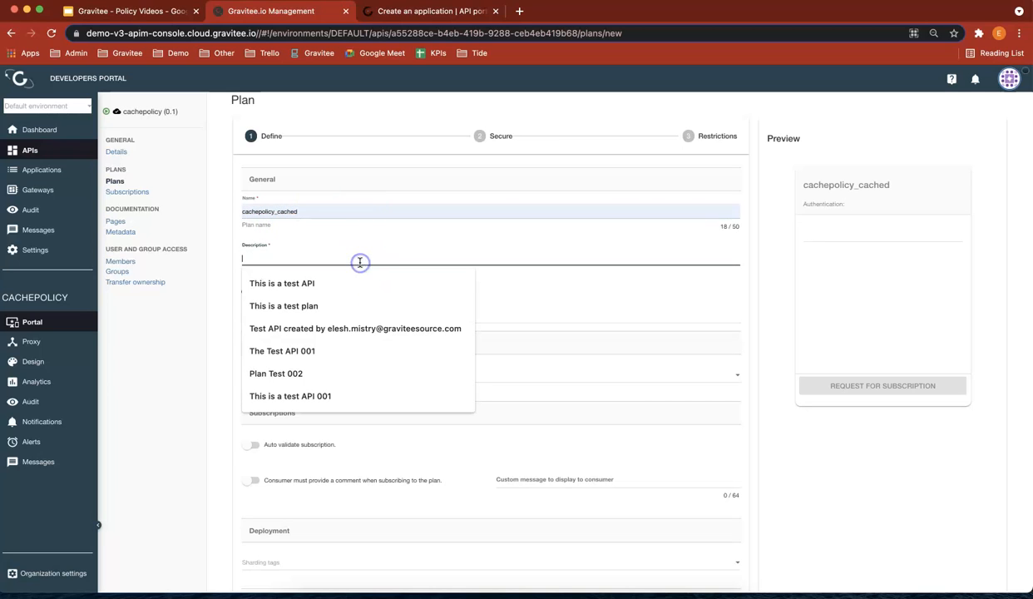
{"action": "left_click", "coordinate": [334, 307]}
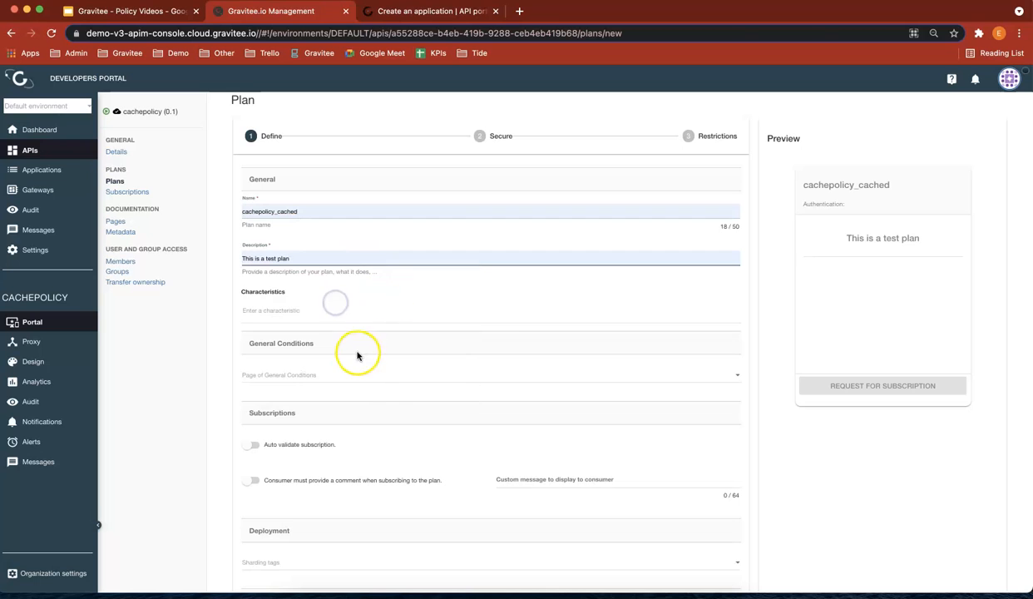
{"action": "scroll", "coordinate": [391, 420], "scroll_direction": "down", "scroll_amount": 3}
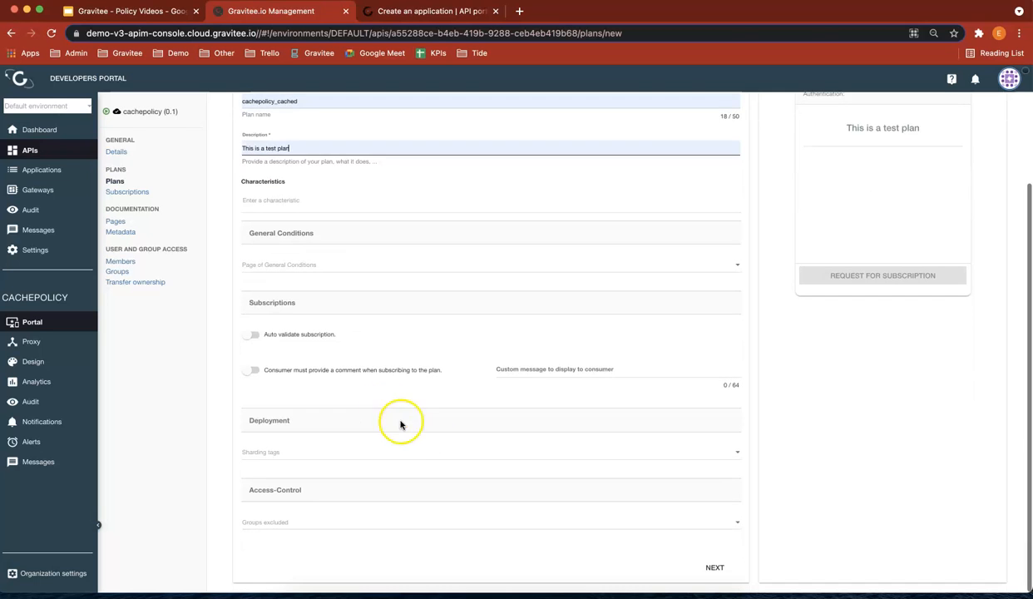
{"action": "scroll", "coordinate": [657, 549], "scroll_direction": "up", "scroll_amount": 3}
{"action": "scroll", "coordinate": [657, 549], "scroll_direction": "down", "scroll_amount": 2}
{"action": "left_click", "coordinate": [712, 574]}
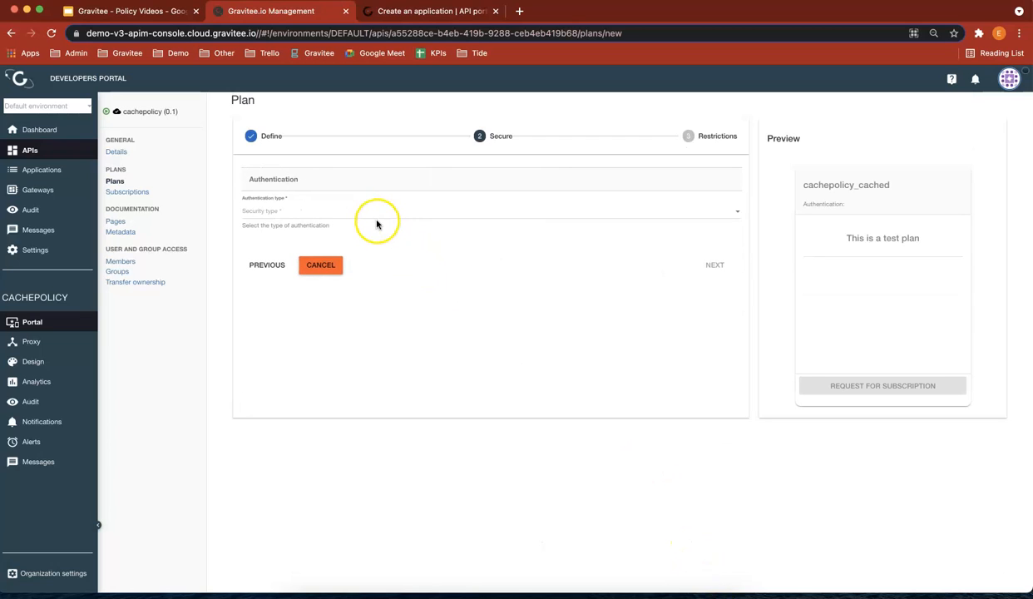
Step: Set the plan's authentication type to API Key and save the plan without any restrictions
{"action": "left_click", "coordinate": [382, 216]}
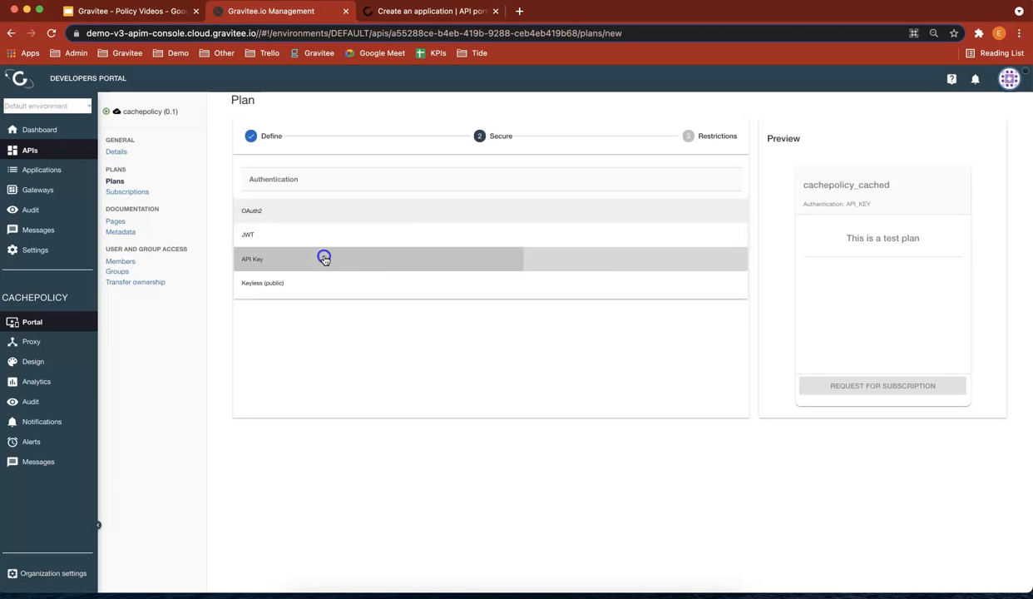
{"action": "left_click", "coordinate": [324, 258]}
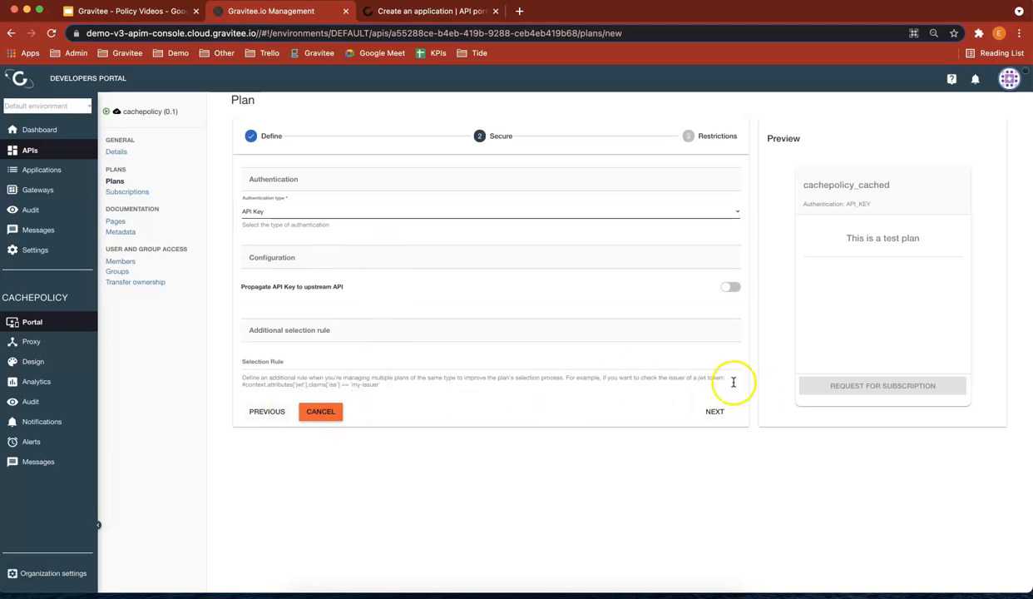
{"action": "left_click", "coordinate": [721, 413]}
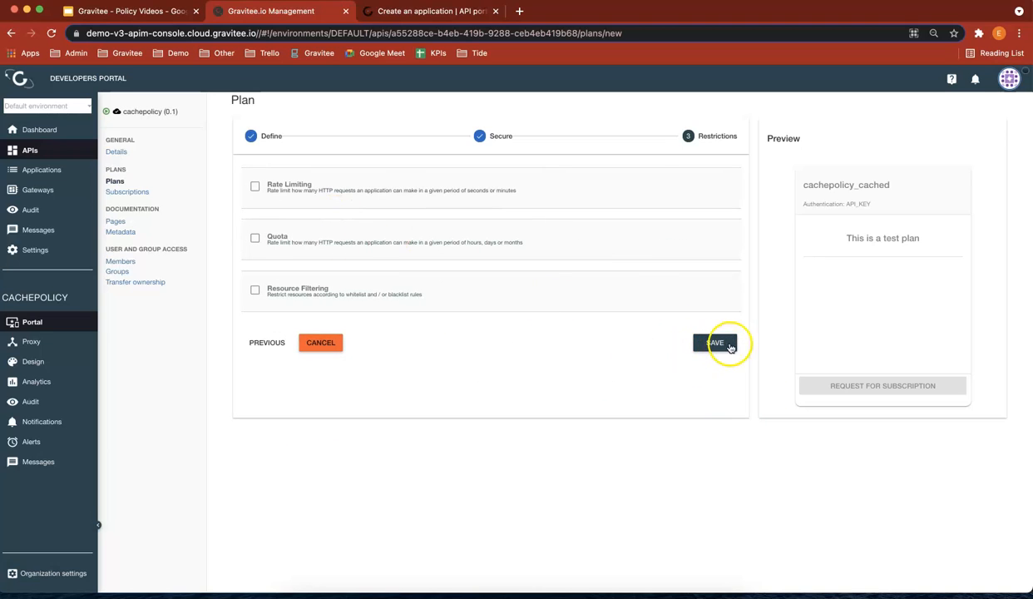
{"action": "left_click", "coordinate": [720, 348]}
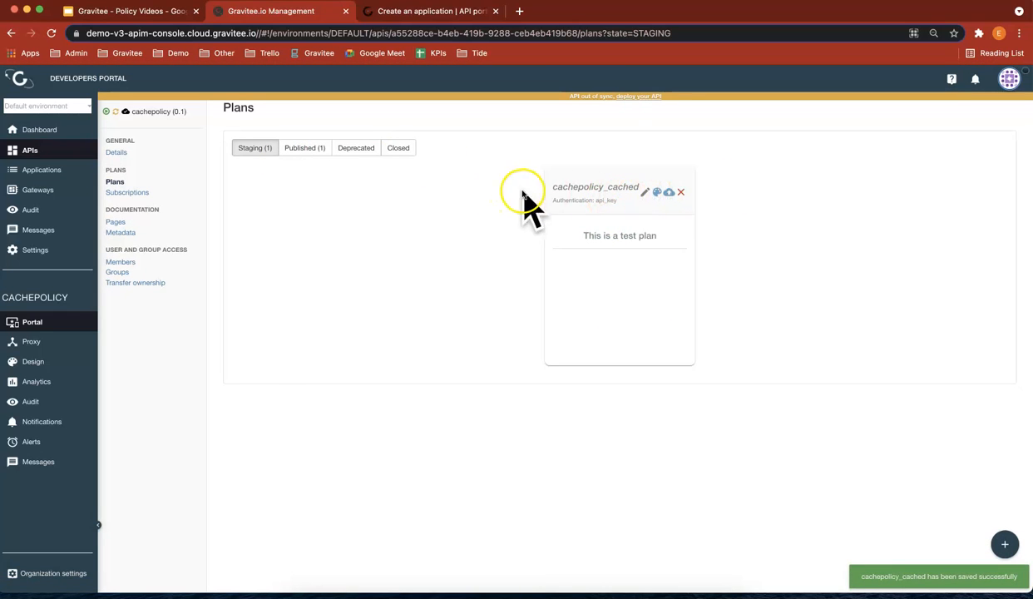
Step: Publish the cachepolicy_cached plan and deploy the cachepolicy API
{"action": "left_click", "coordinate": [669, 193]}
{"action": "left_click", "coordinate": [603, 354]}
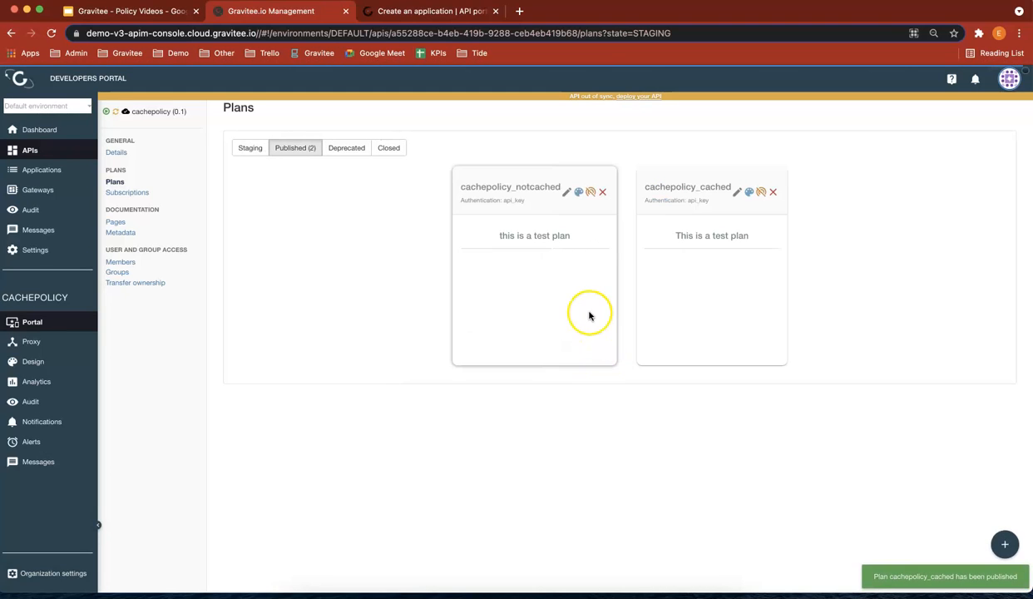
{"action": "left_click", "coordinate": [648, 97]}
{"action": "left_click", "coordinate": [579, 388]}
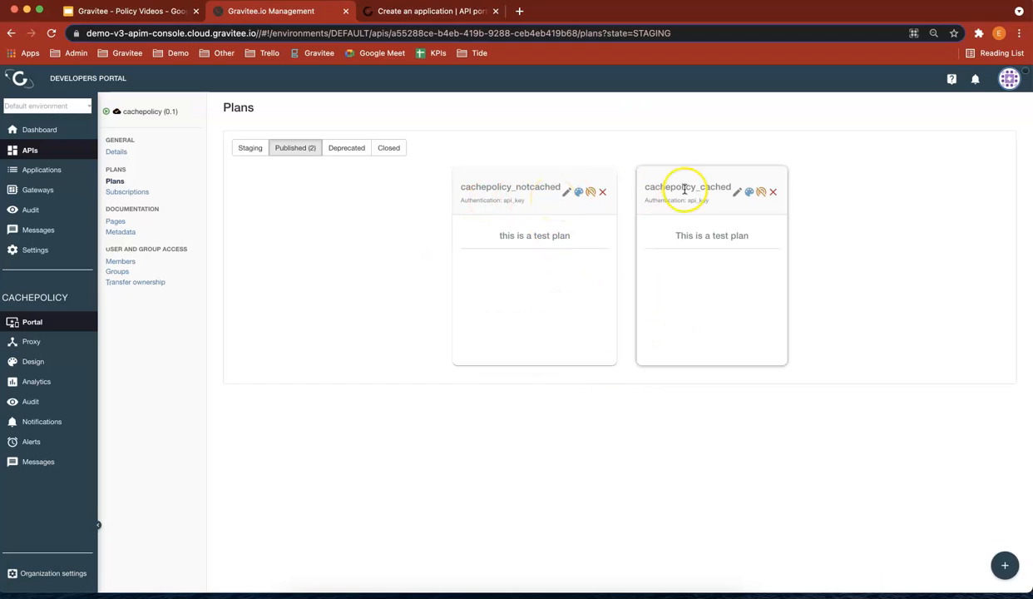
Step: In the API portal, start a Simple application named cachepolicyapp2 with the description "This is a test app" and the type Web
{"action": "left_click", "coordinate": [424, 11]}
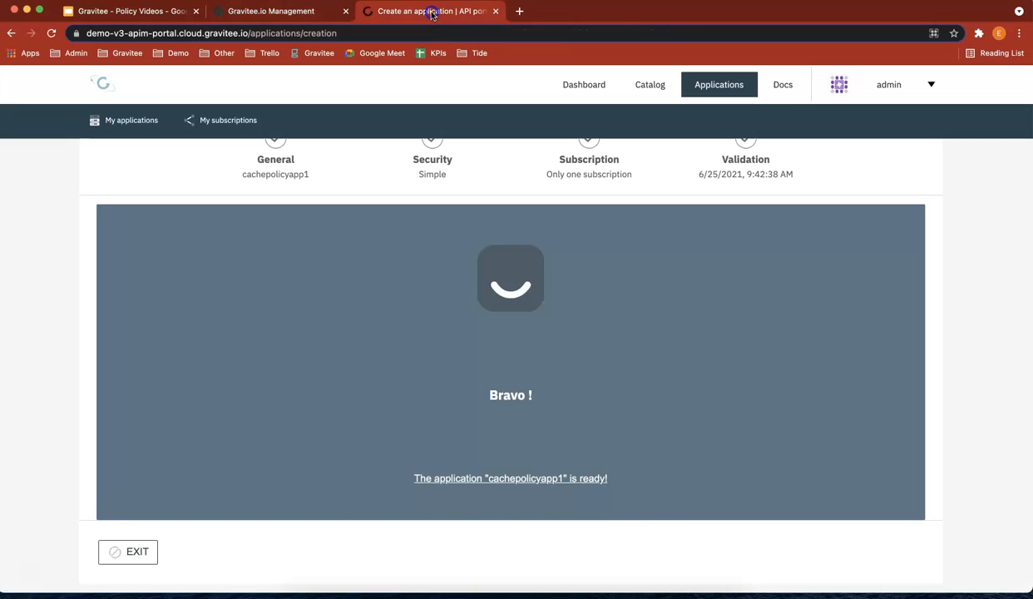
{"action": "left_click", "coordinate": [706, 96]}
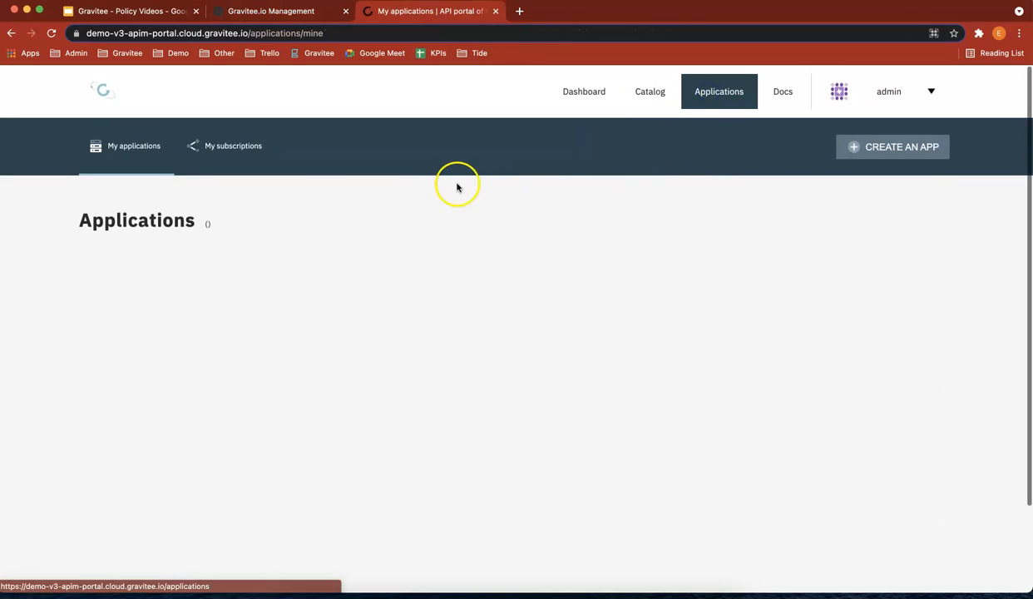
{"action": "left_click", "coordinate": [859, 151]}
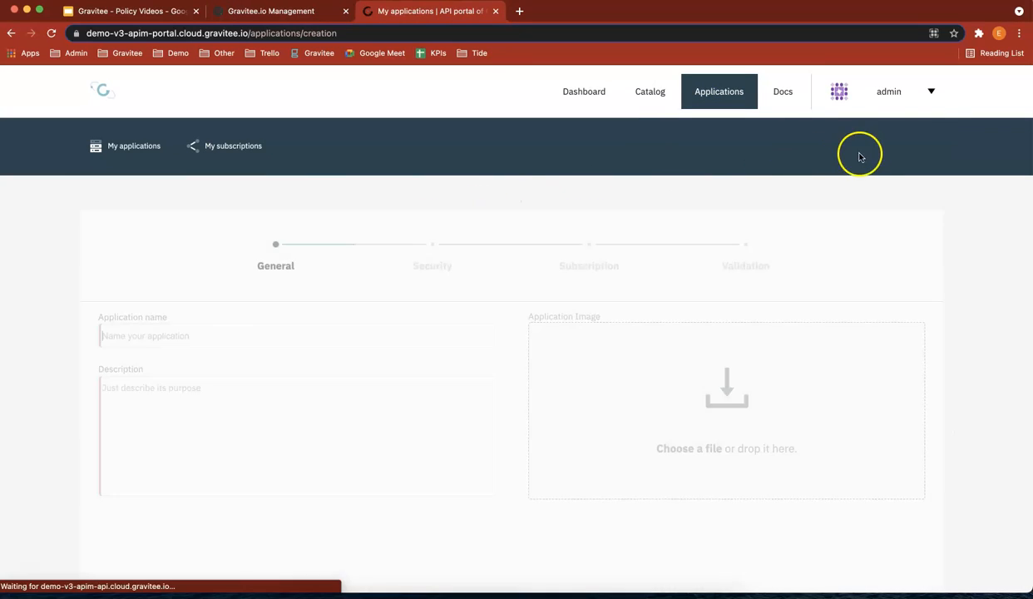
{"action": "left_click", "coordinate": [218, 335]}
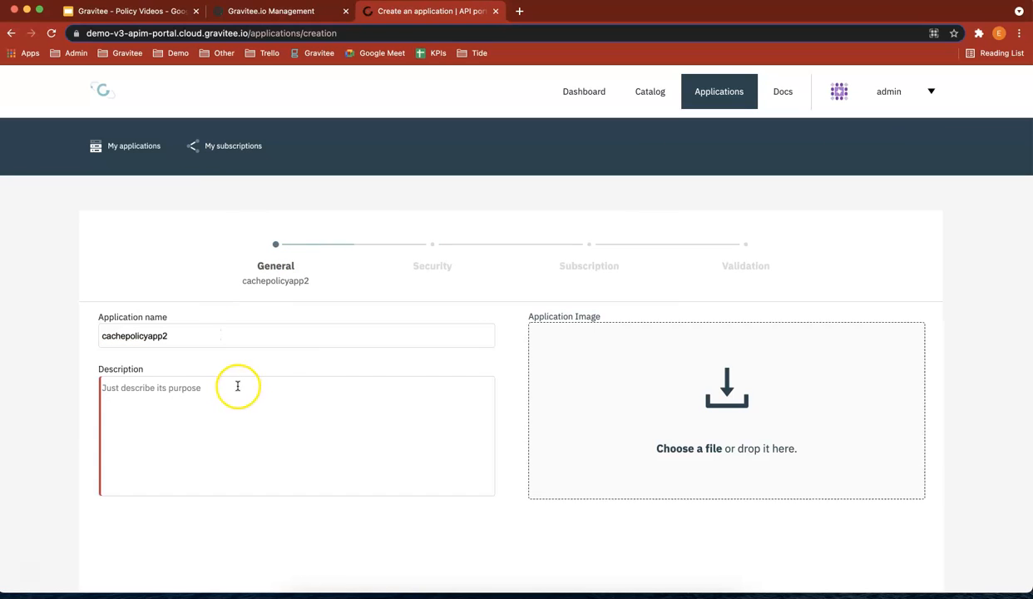
{"action": "type", "text": "This is a test app"}
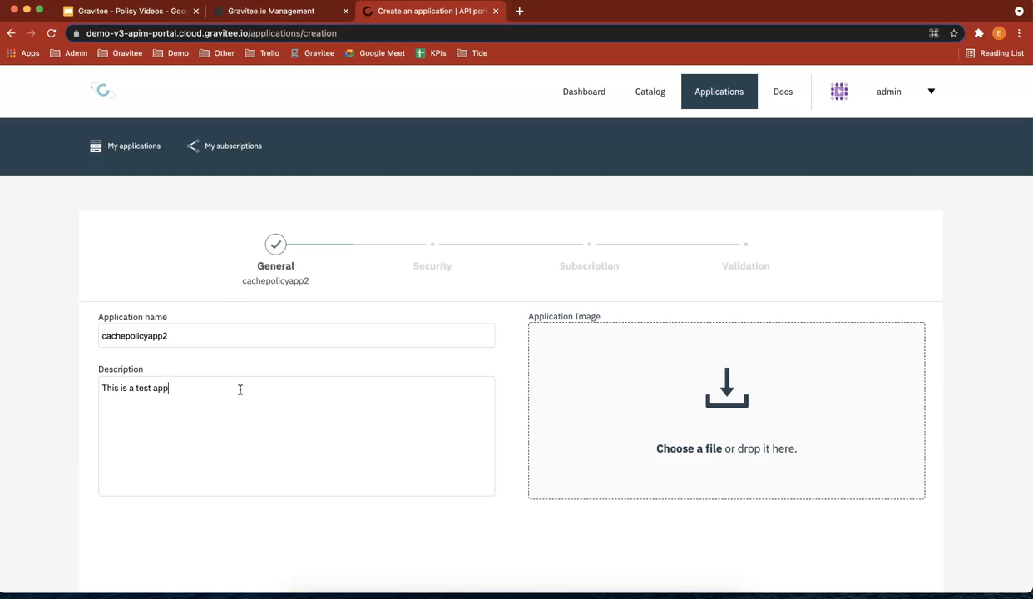
{"action": "scroll", "coordinate": [765, 482], "scroll_direction": "down", "scroll_amount": 5}
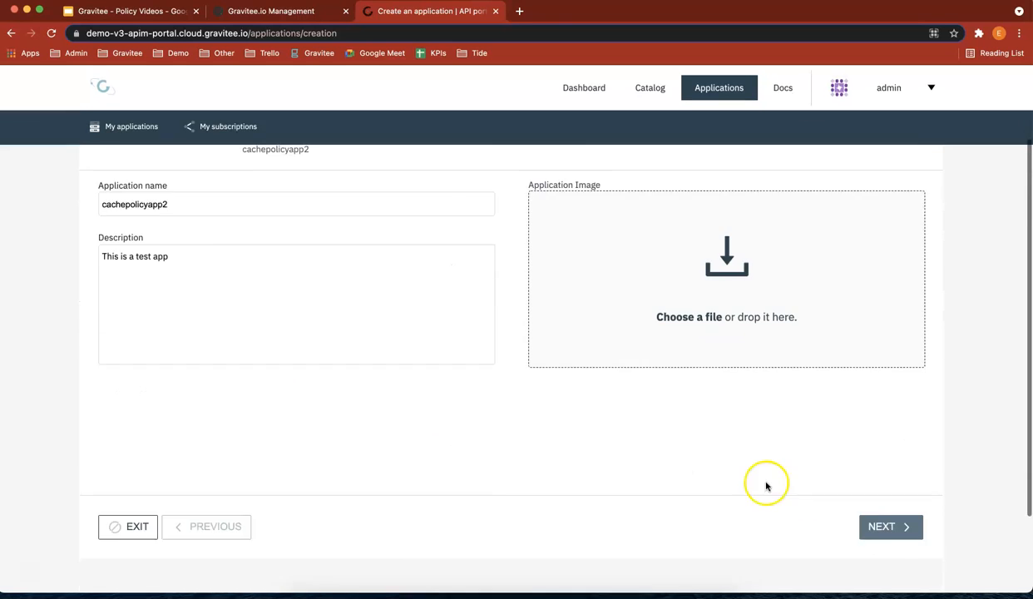
{"action": "left_click", "coordinate": [878, 422]}
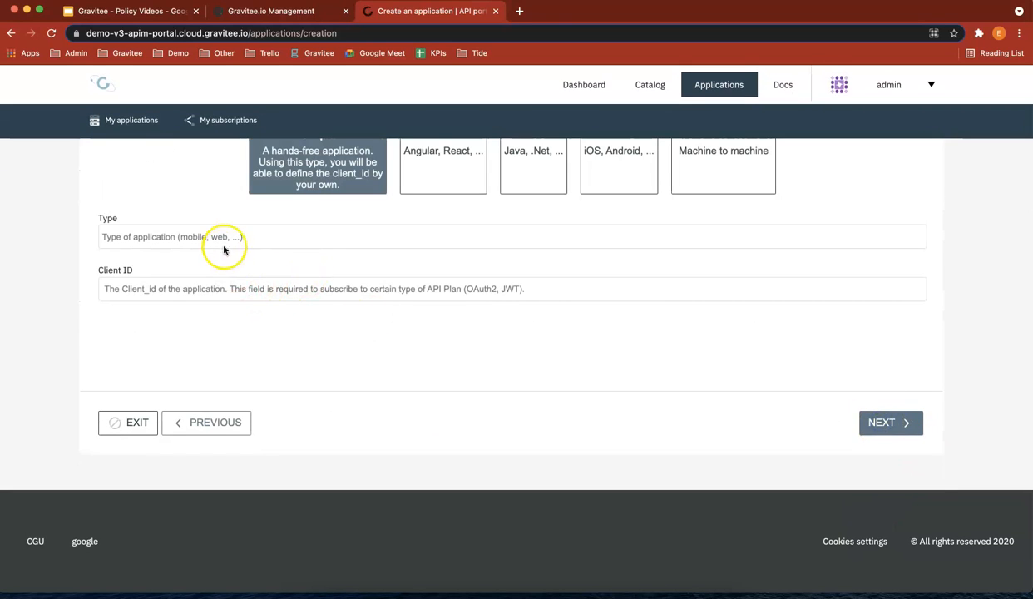
{"action": "type", "text": "Web"}
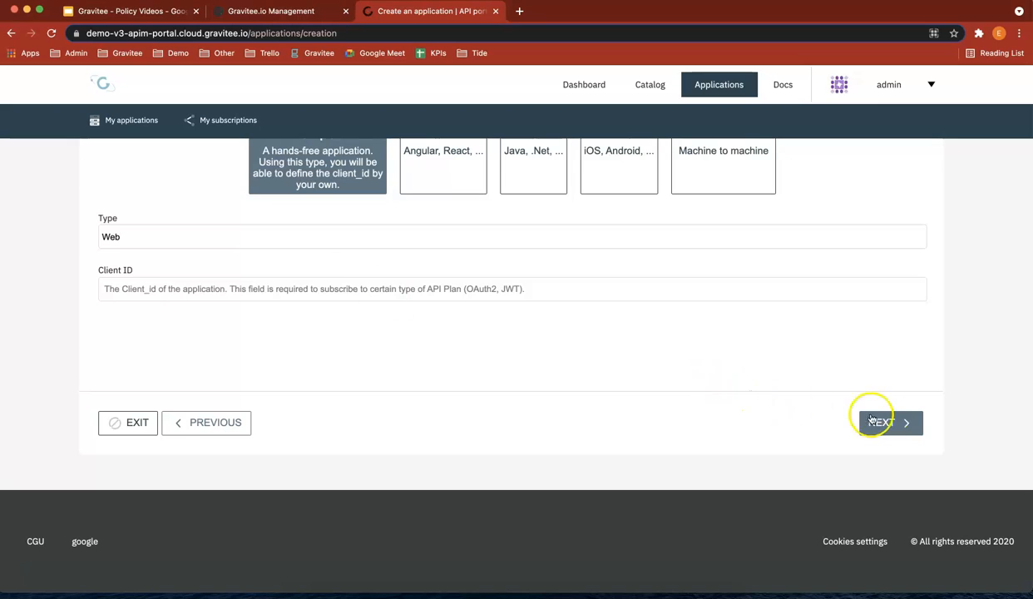
{"action": "left_click", "coordinate": [885, 420]}
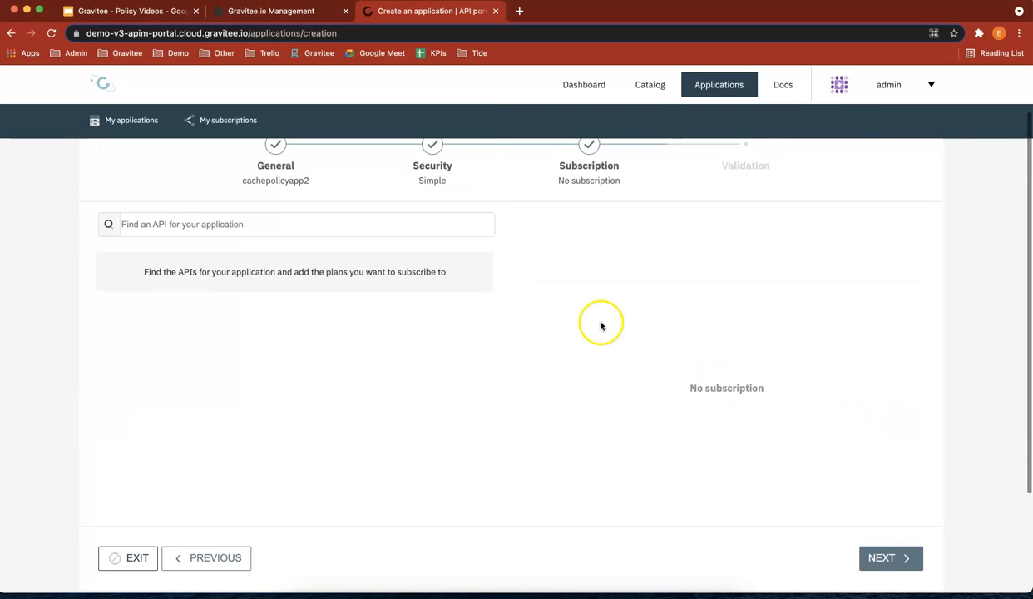
Step: Subscribe the application to the cachepolicy API's cachepolicy_cached plan and finish creating the application
{"action": "left_click", "coordinate": [416, 229]}
{"action": "type", "text": "cac"}
{"action": "left_click", "coordinate": [278, 281]}
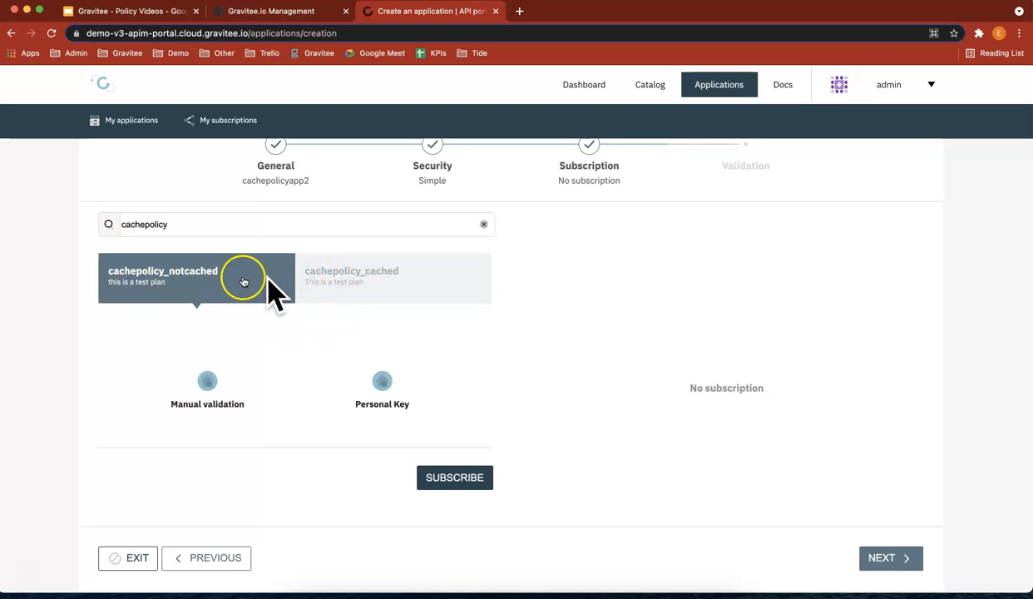
{"action": "left_click", "coordinate": [354, 277]}
{"action": "left_click", "coordinate": [459, 478]}
{"action": "left_click", "coordinate": [908, 559]}
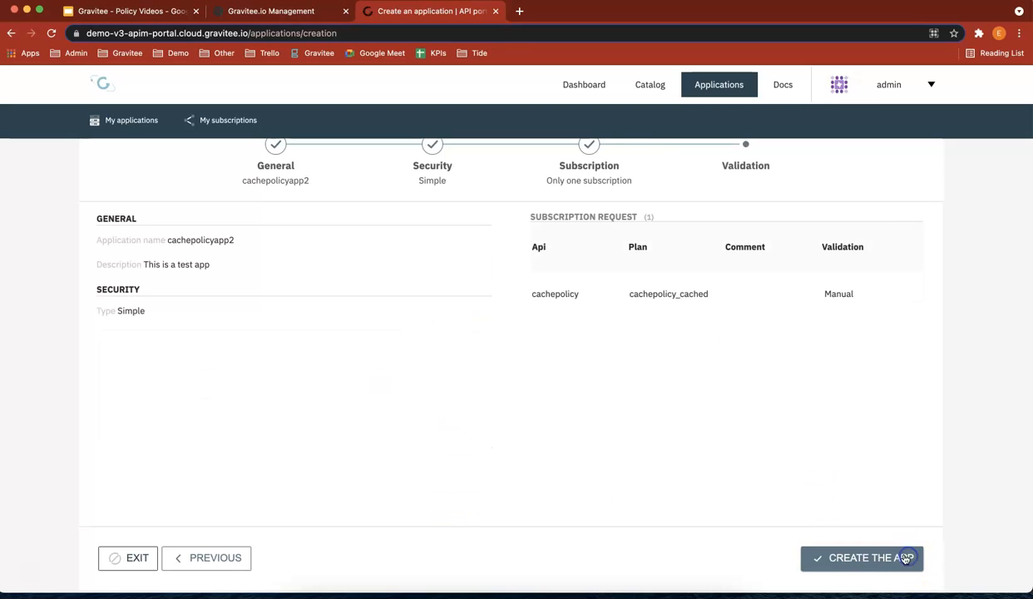
{"action": "left_click", "coordinate": [869, 559]}
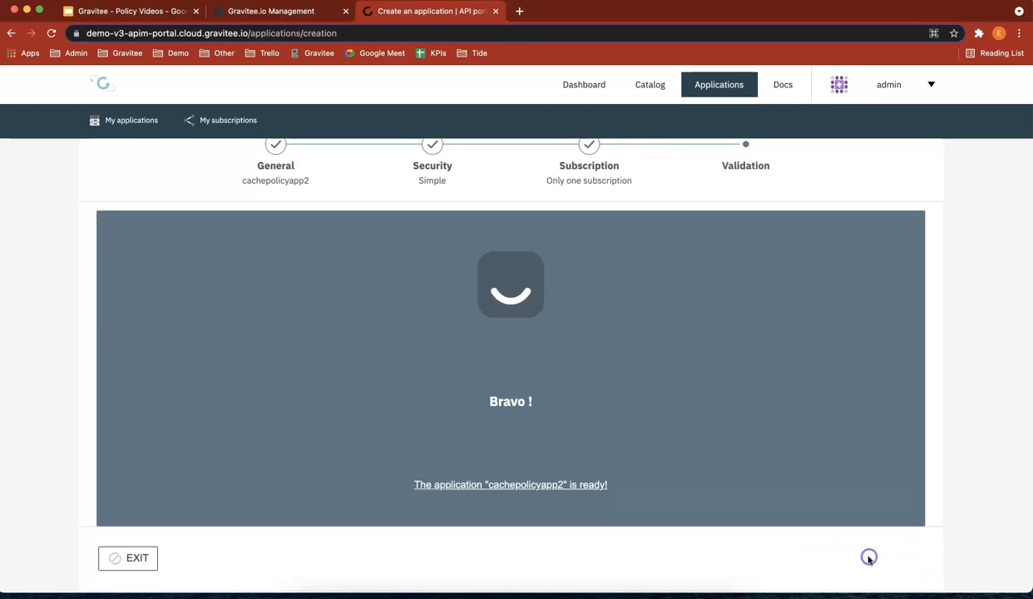
Step: In Gravitee, accept the pending cachepolicy_cached subscription for cachepolicyapp2 and copy its API key
{"action": "left_click", "coordinate": [308, 16]}
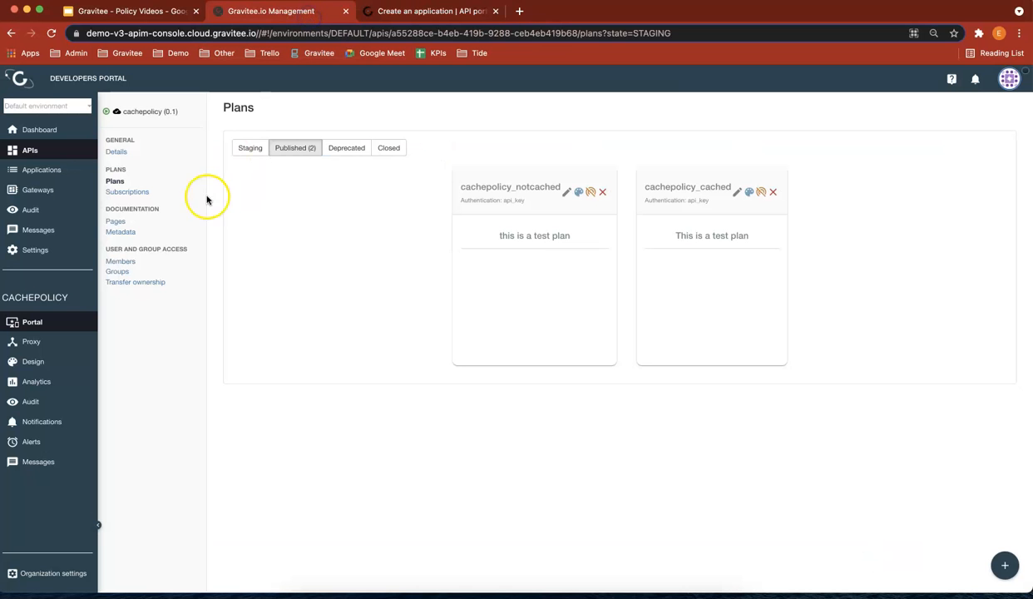
{"action": "left_click", "coordinate": [127, 192]}
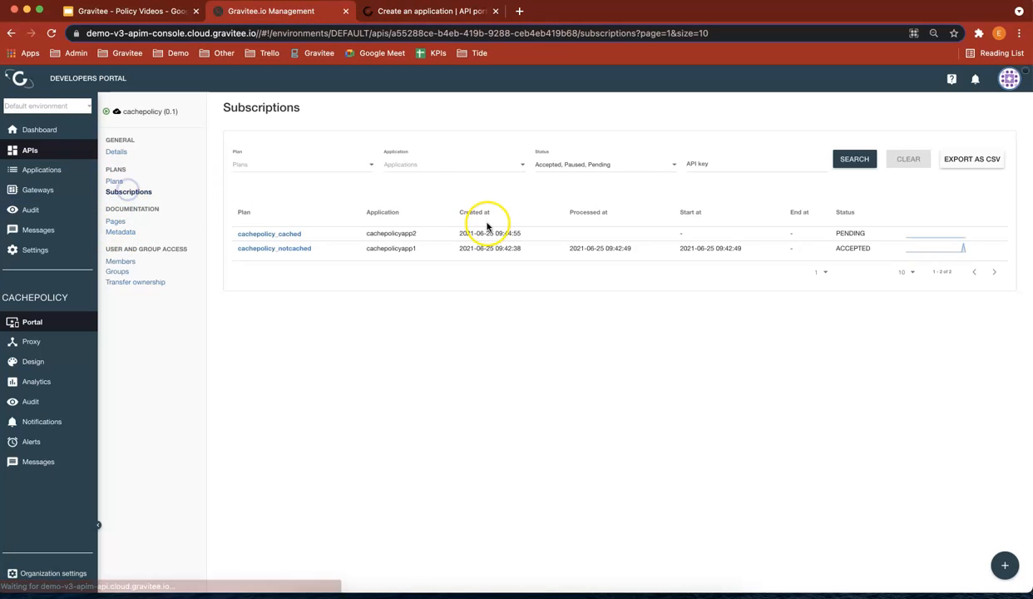
{"action": "left_click", "coordinate": [286, 236]}
{"action": "left_click", "coordinate": [267, 298]}
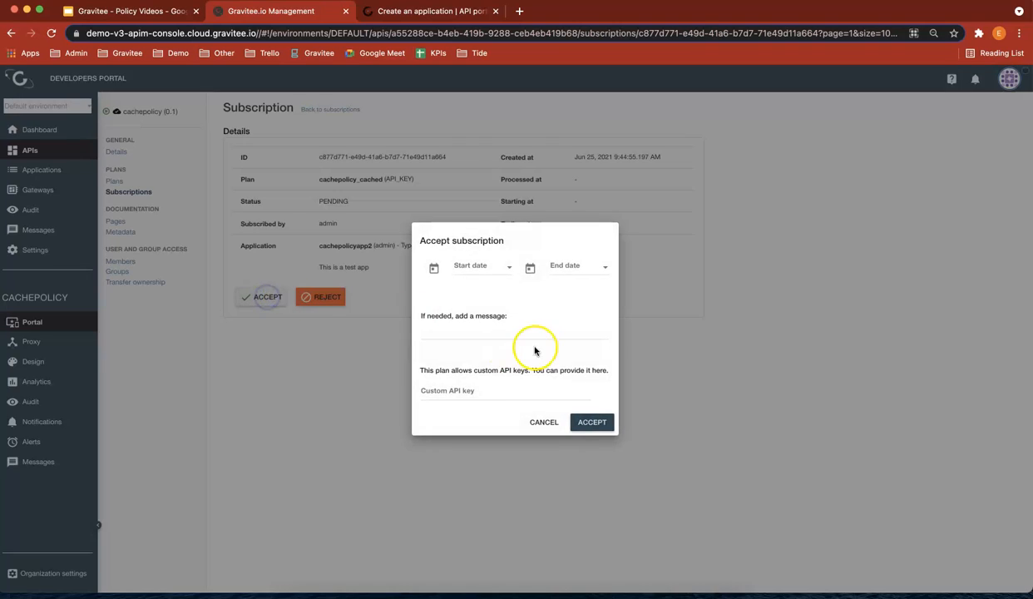
{"action": "left_click", "coordinate": [592, 423]}
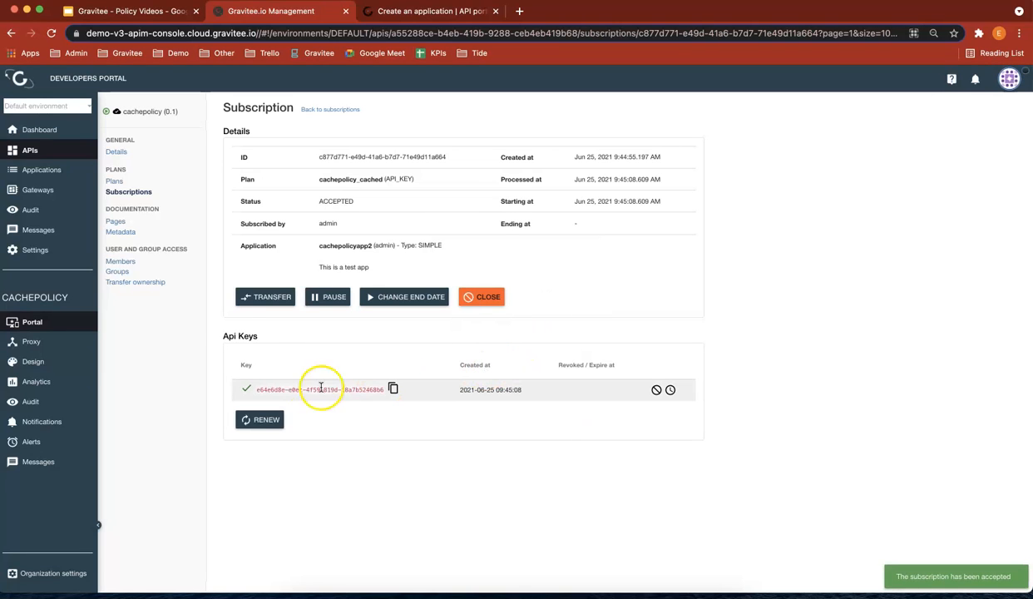
{"action": "left_click", "coordinate": [393, 389]}
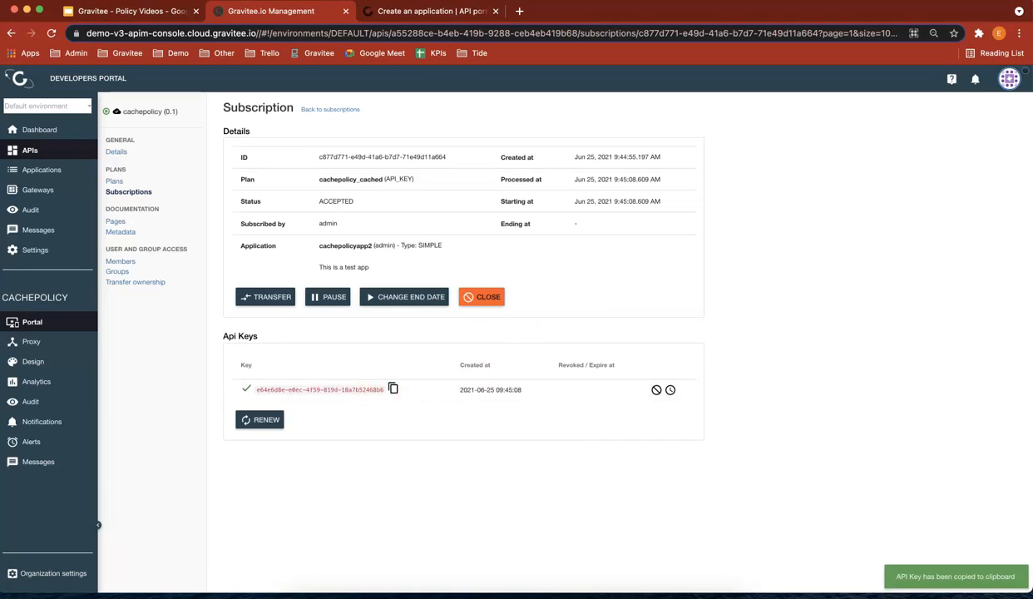
Step: Switch to Postman and send the cachepolicy_cached GET request several times to compare its response times and timestamps
{"action": "key", "text": "super+Tab"}
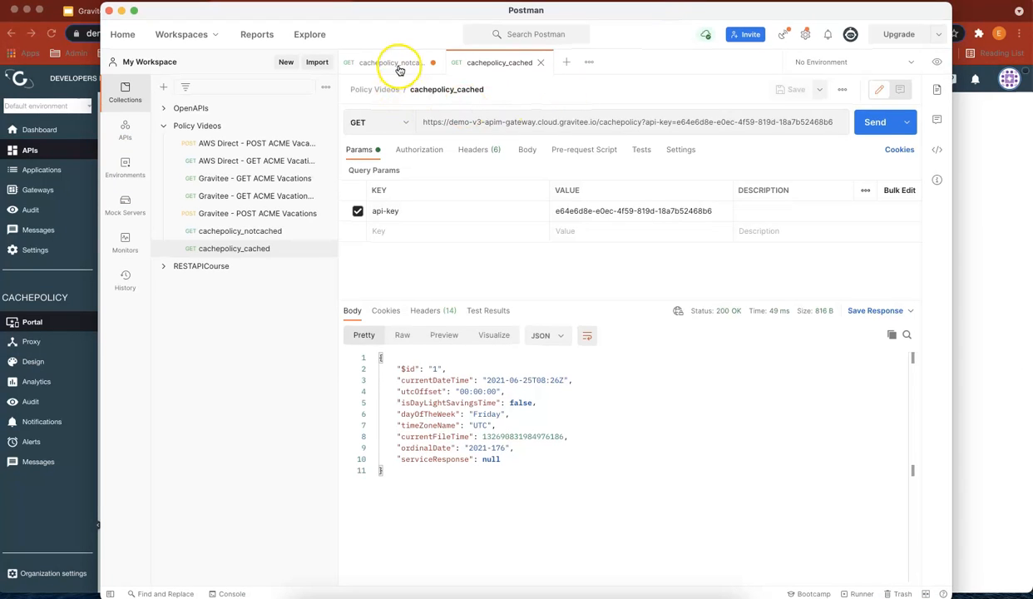
{"action": "left_click", "coordinate": [876, 127]}
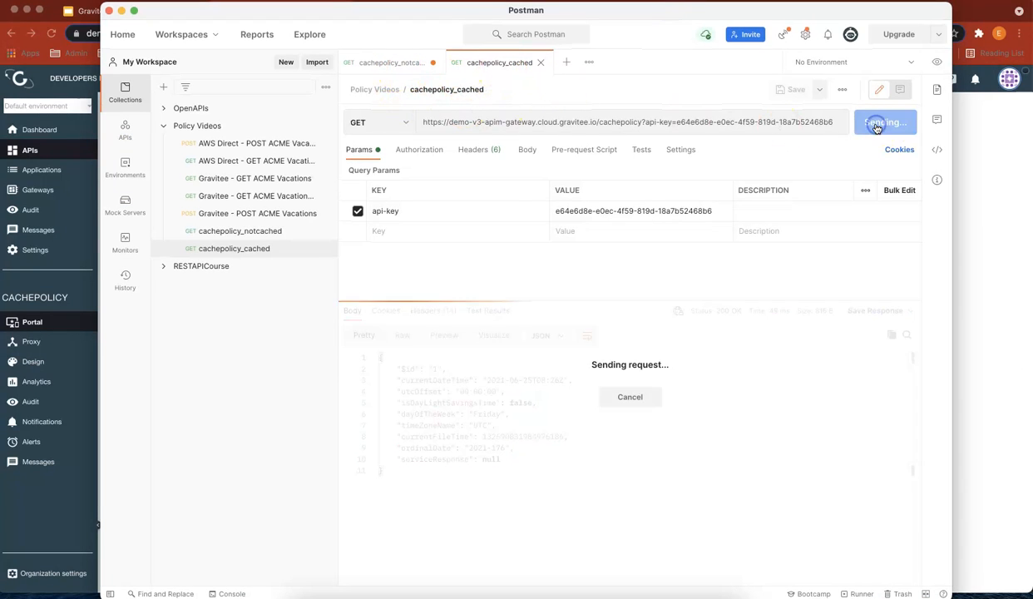
{"action": "left_click", "coordinate": [876, 127]}
{"action": "left_click", "coordinate": [876, 127]}
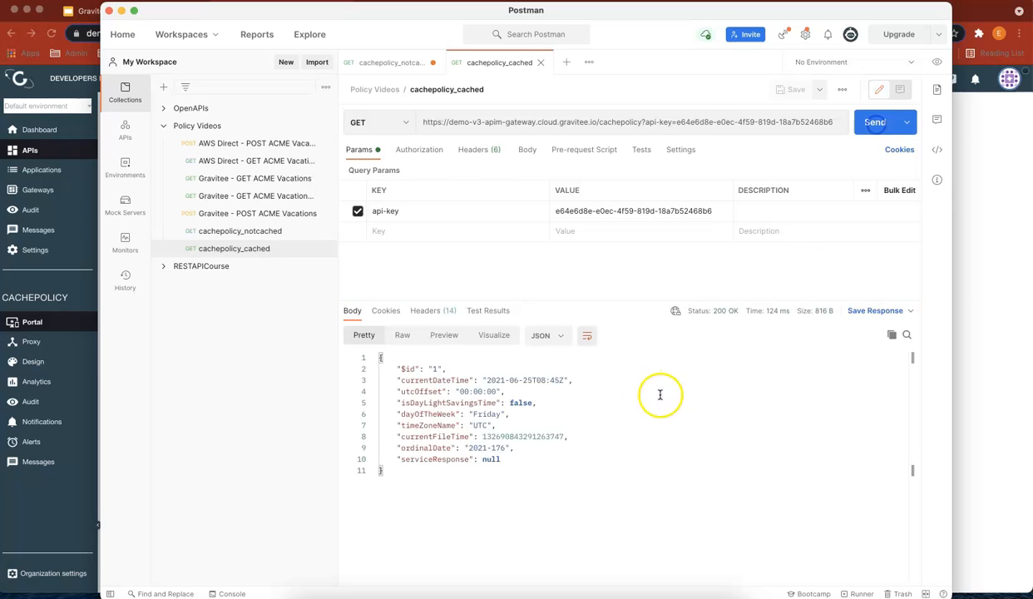
{"action": "left_click", "coordinate": [877, 123]}
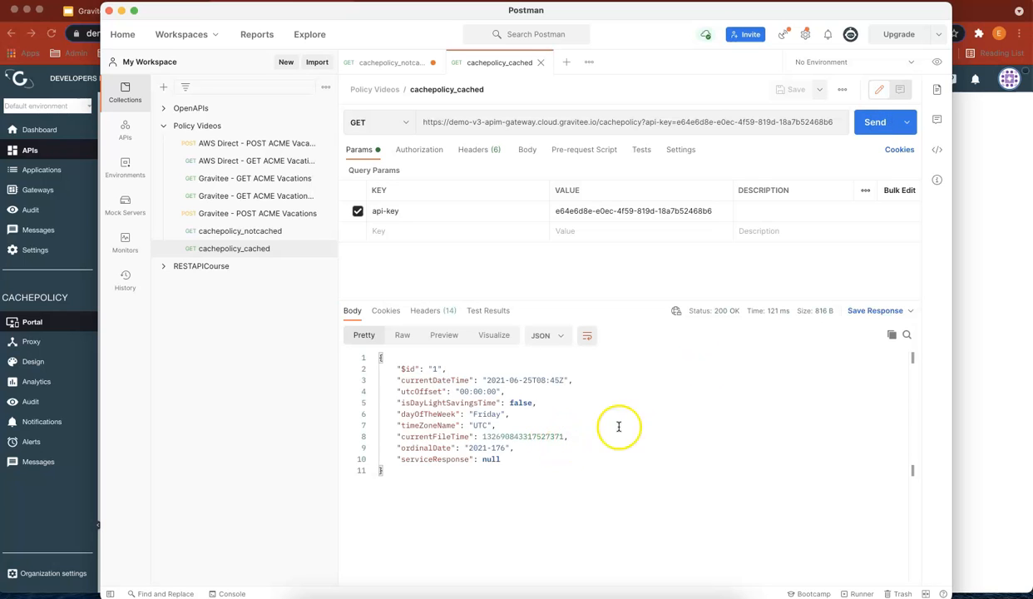
{"action": "left_click", "coordinate": [864, 124]}
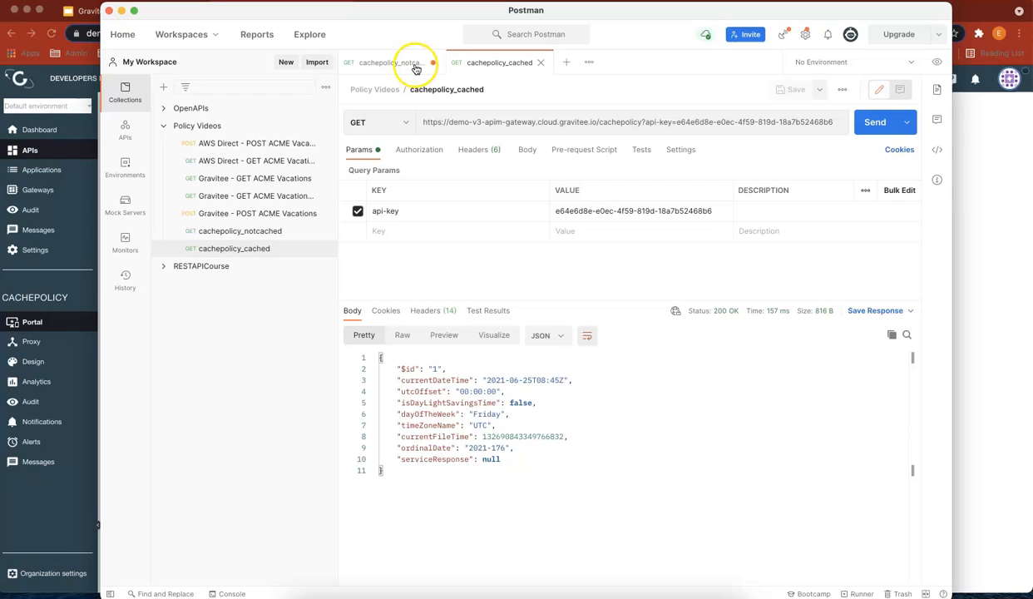
Step: Return to Gravitee, open the cachepolicy_cached plan's flow in the cachepolicy API design, and filter the policies by "cache"
{"action": "double_click", "coordinate": [425, 12]}
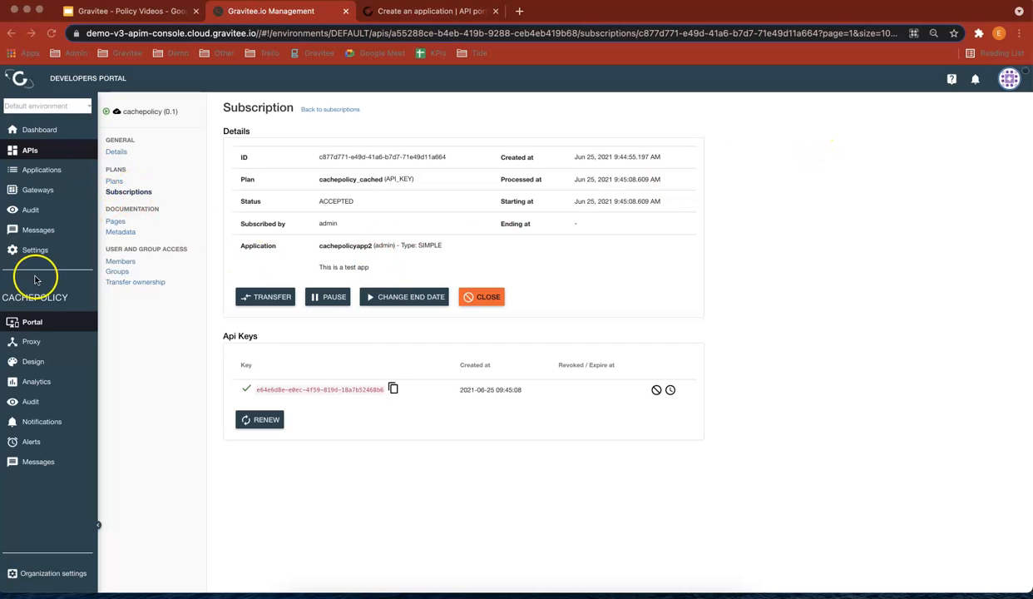
{"action": "left_click", "coordinate": [34, 362]}
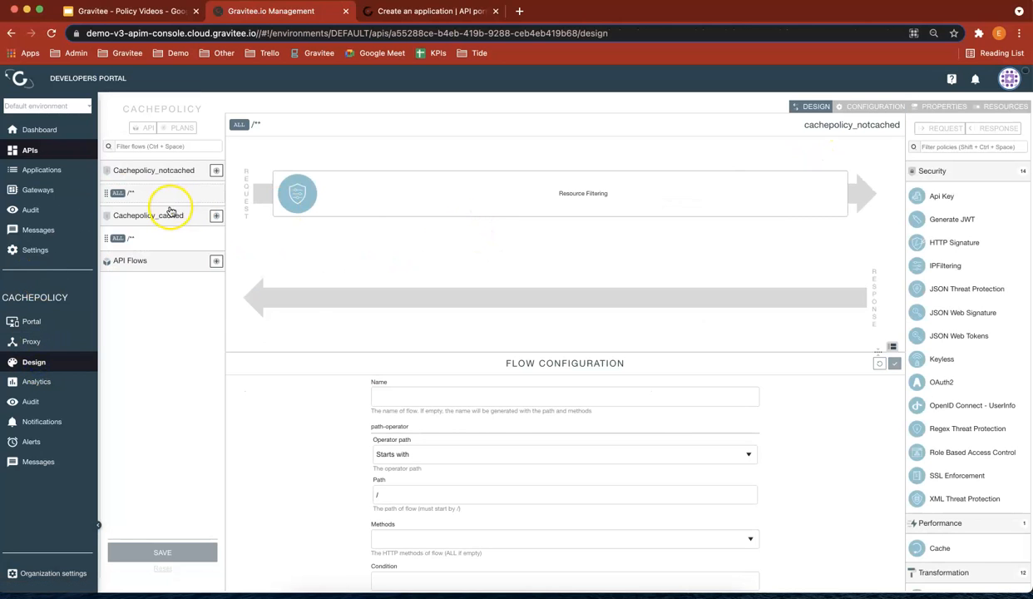
{"action": "left_click", "coordinate": [158, 241]}
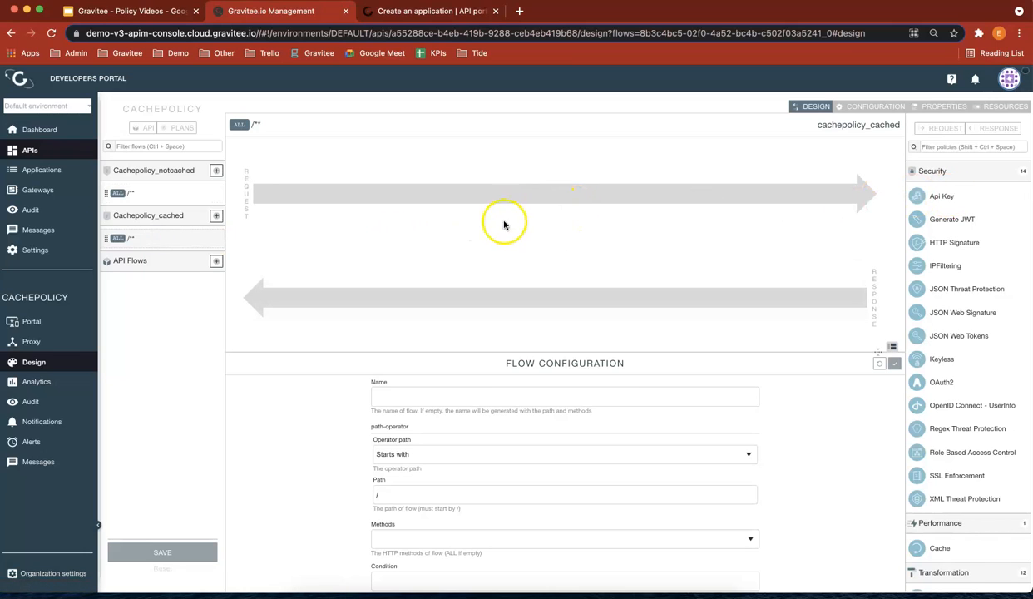
{"action": "left_click", "coordinate": [940, 147]}
{"action": "type", "text": "cache"}
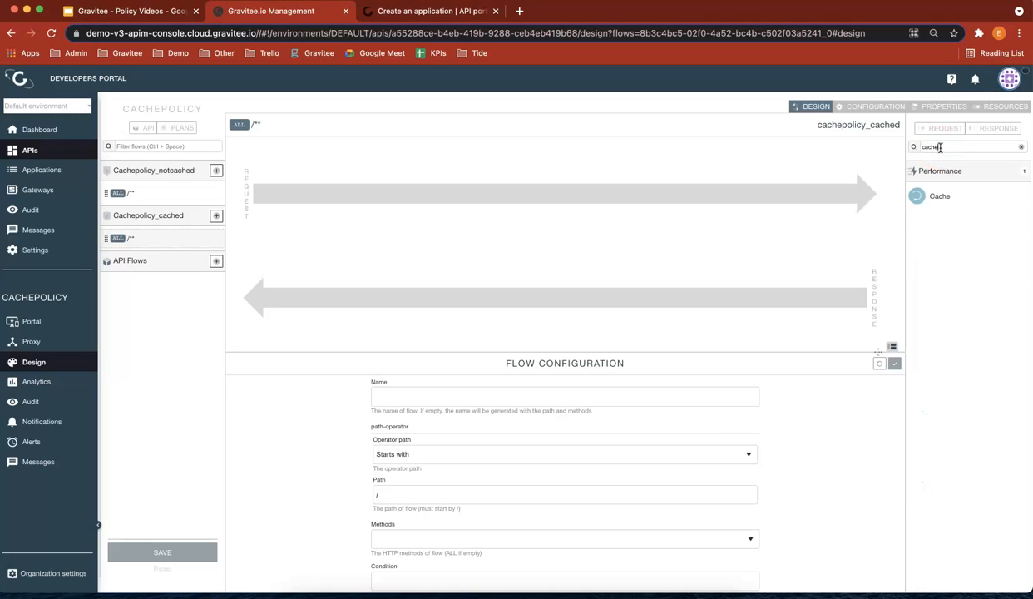
{"action": "left_click_drag", "start_coordinate": [921, 196], "coordinate": [547, 193]}
{"action": "left_click", "coordinate": [362, 439]}
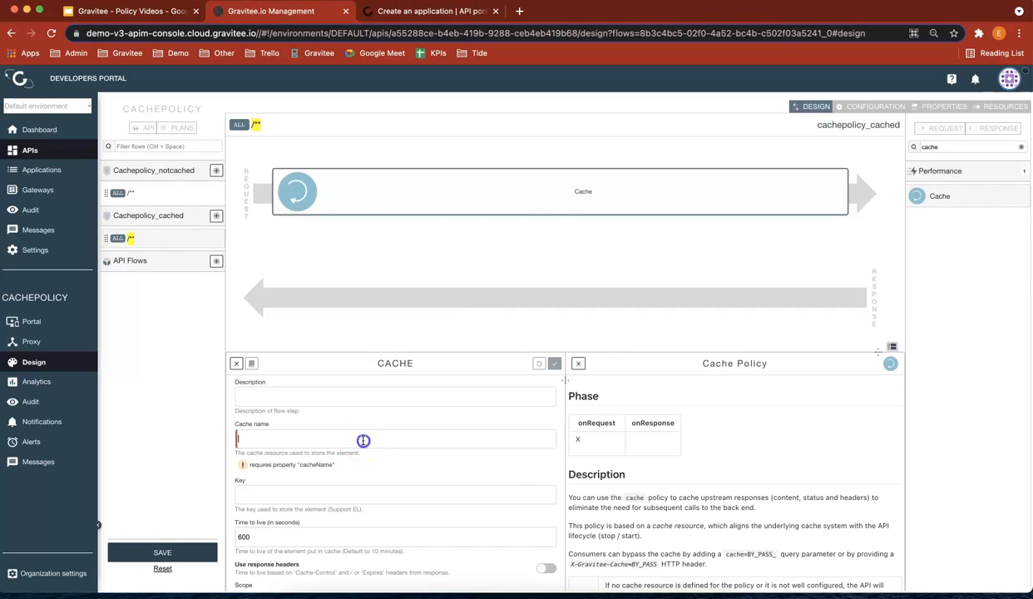
{"action": "type", "text": "my"}
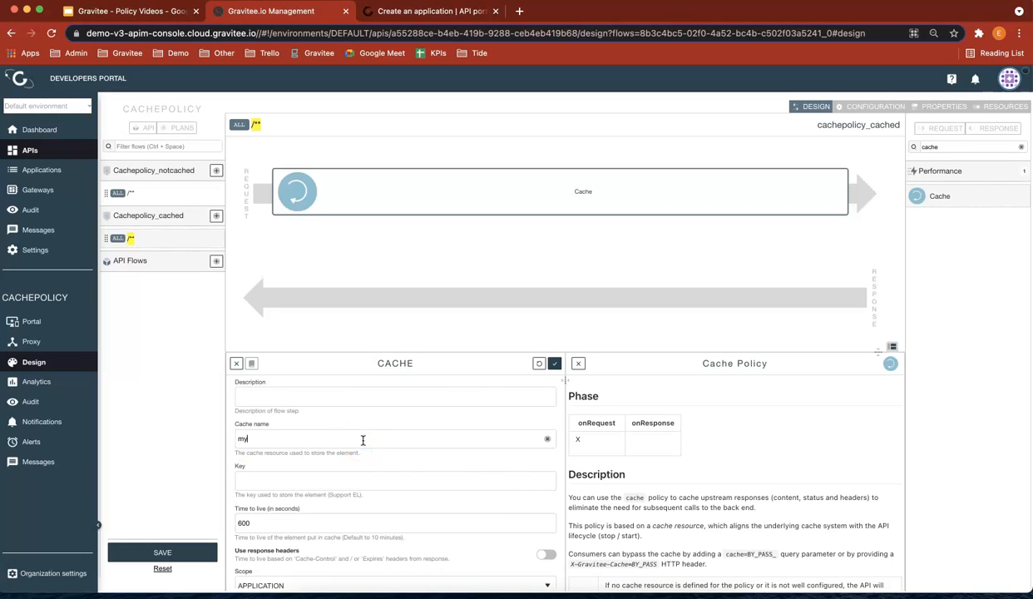
{"action": "key", "text": "BackSpace"}
{"action": "key", "text": "BackSpace"}
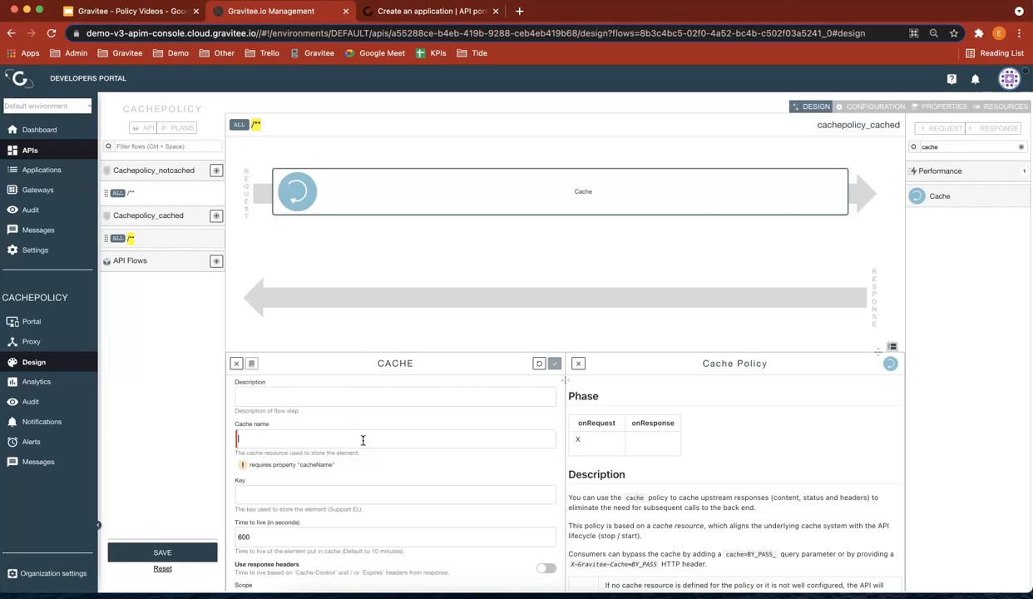
{"action": "left_click", "coordinate": [1005, 105]}
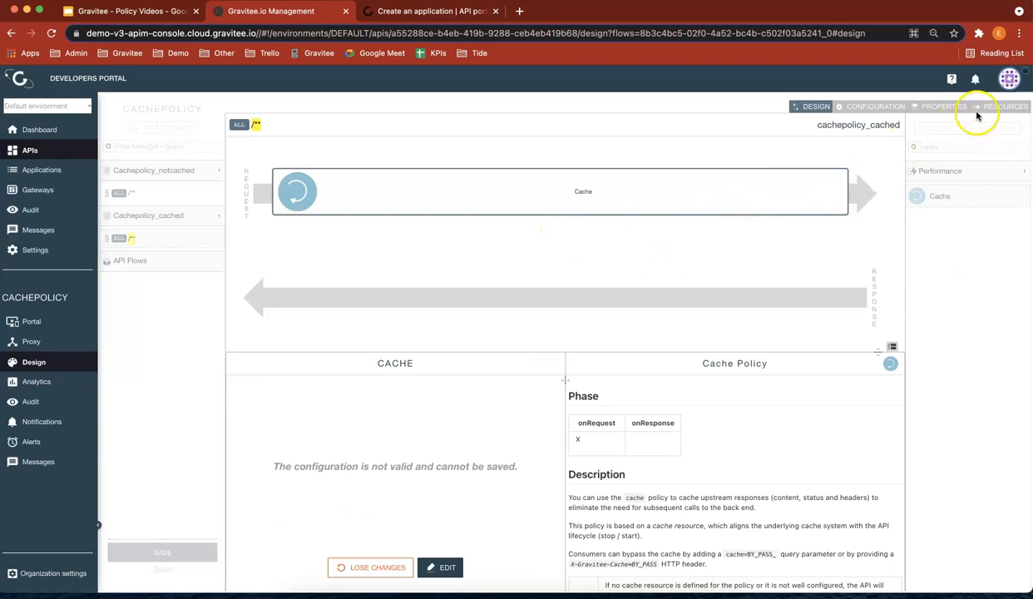
{"action": "left_click", "coordinate": [1000, 106]}
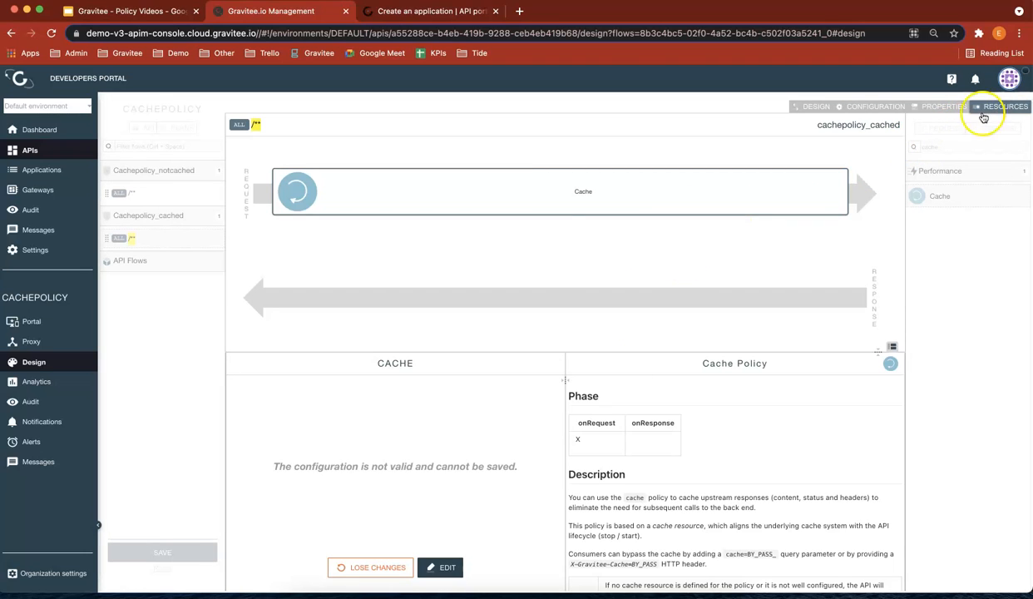
{"action": "left_click", "coordinate": [387, 565]}
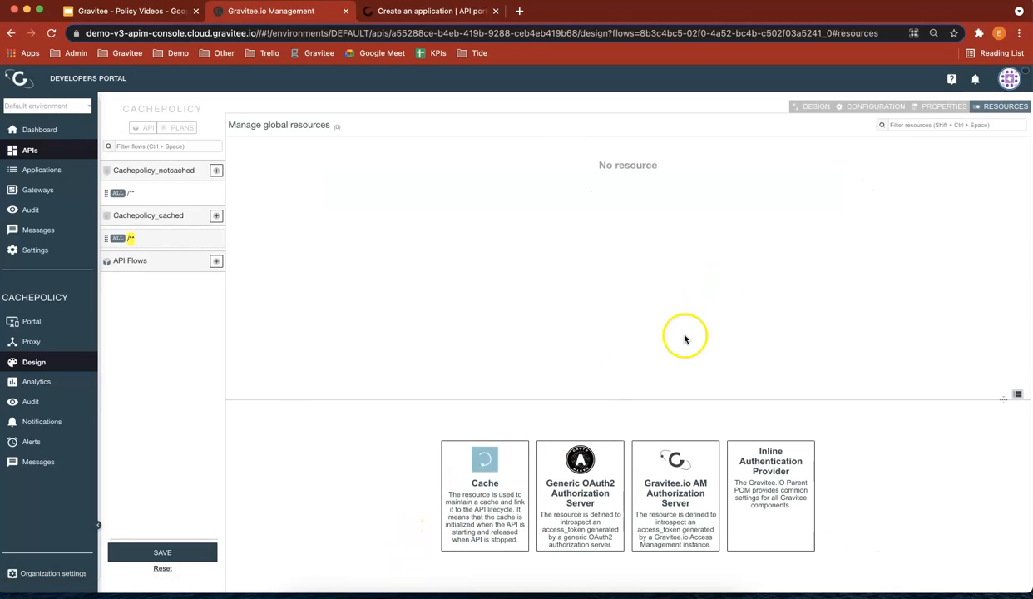
Step: Create a global Cache resource named my-cache1, keeping the default time and heap settings
{"action": "left_click", "coordinate": [491, 461]}
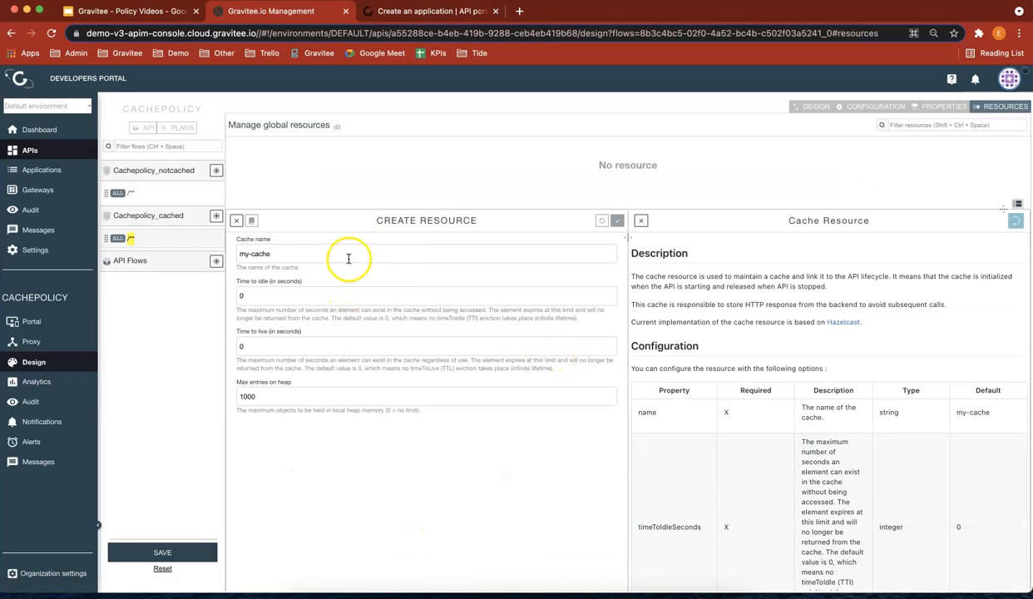
{"action": "left_click", "coordinate": [301, 251]}
{"action": "type", "text": "1"}
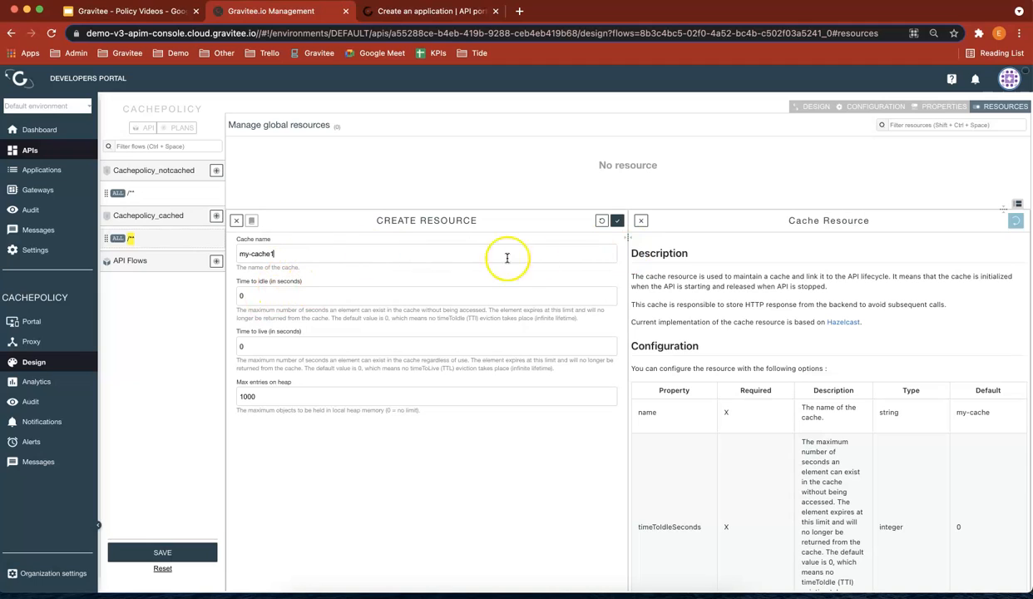
{"action": "left_click", "coordinate": [618, 222]}
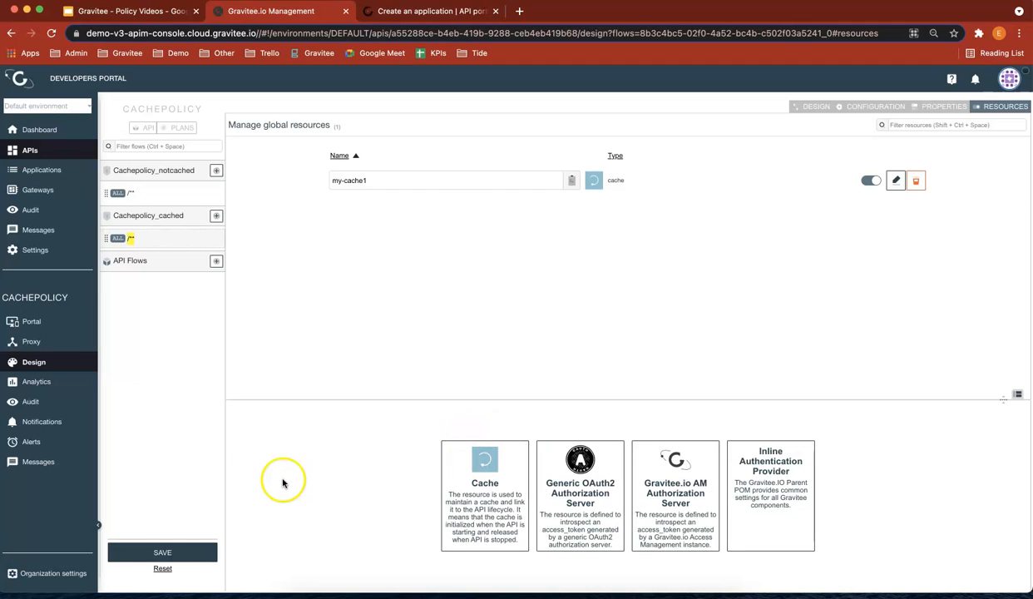
Step: Save the API design with the new resource and deploy the cachepolicy API without a deployment label
{"action": "left_click", "coordinate": [202, 556]}
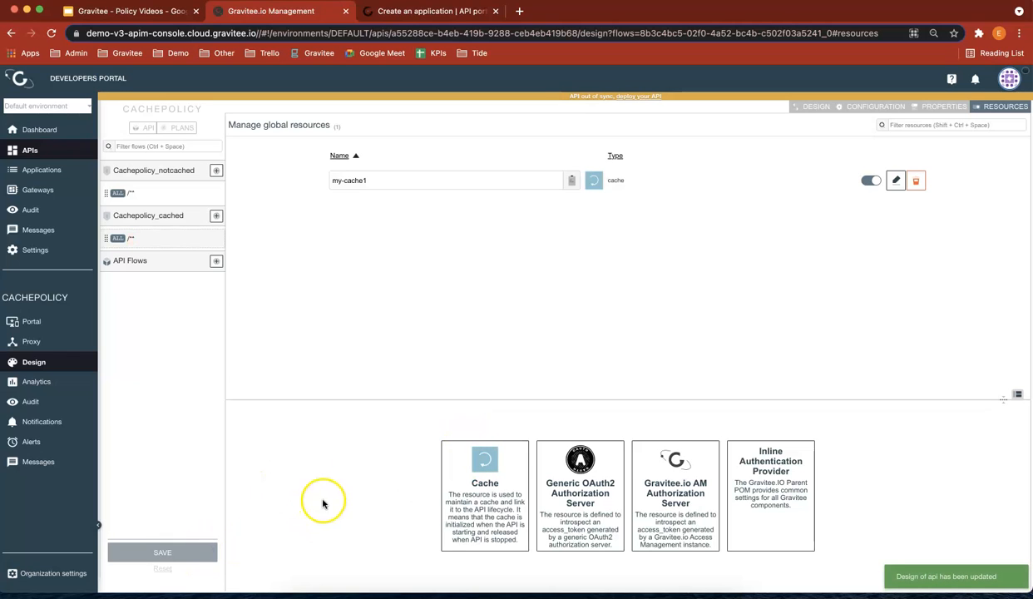
{"action": "left_click", "coordinate": [651, 98]}
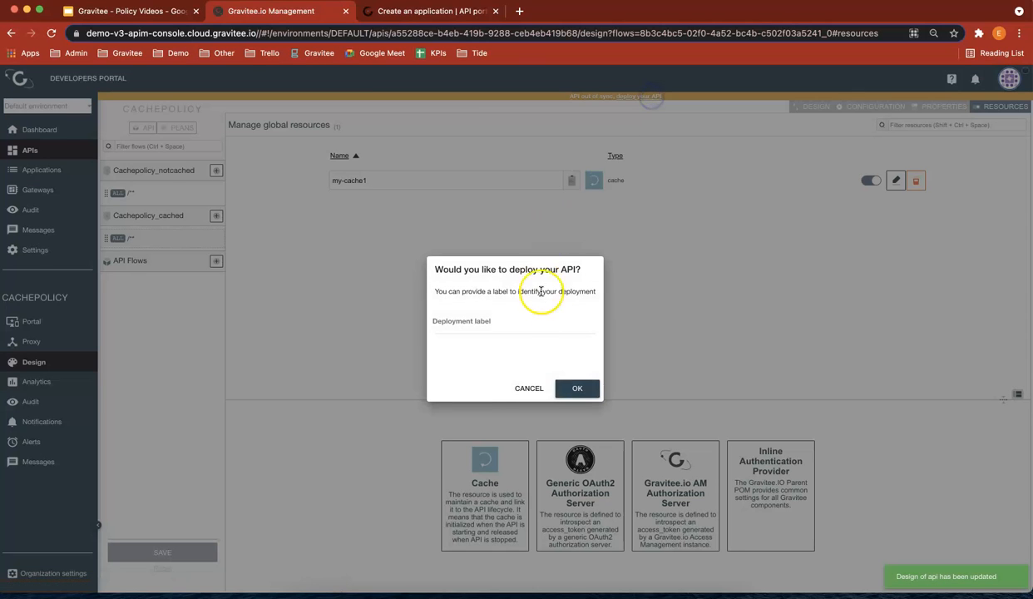
{"action": "left_click", "coordinate": [577, 388]}
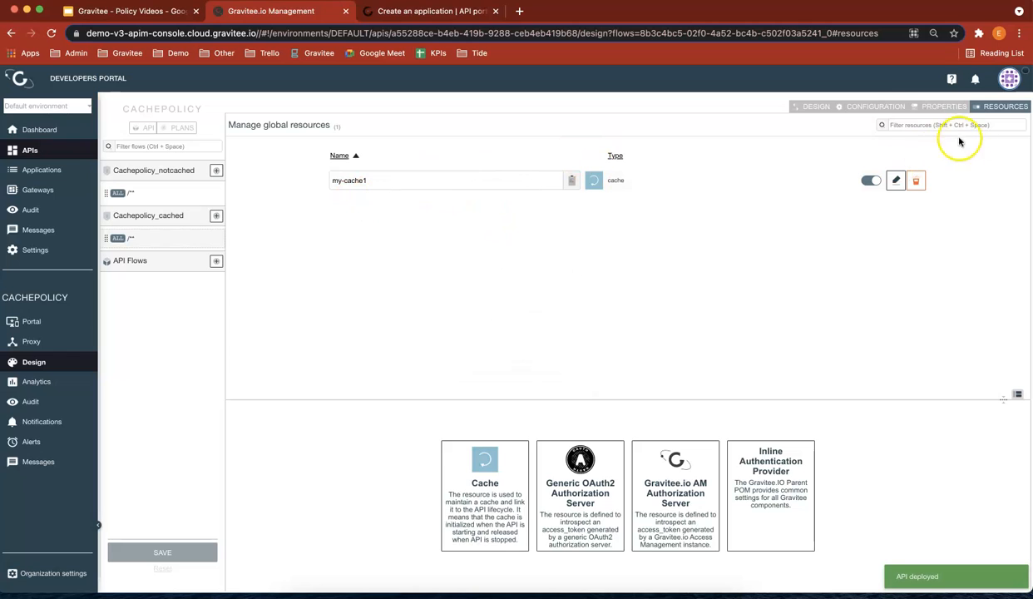
Step: Add a Cache policy to the request phase of the cachepolicy_cached flow, using my-cache1 as its cache resource
{"action": "left_click", "coordinate": [816, 107]}
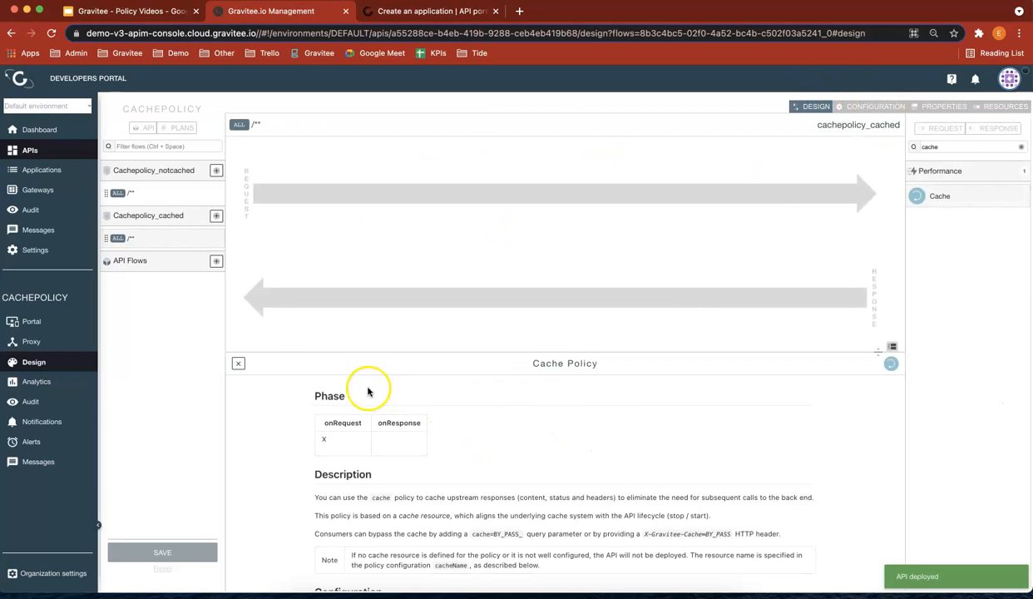
{"action": "left_click", "coordinate": [240, 363]}
{"action": "left_click_drag", "start_coordinate": [921, 195], "coordinate": [592, 248]}
{"action": "left_click", "coordinate": [445, 439]}
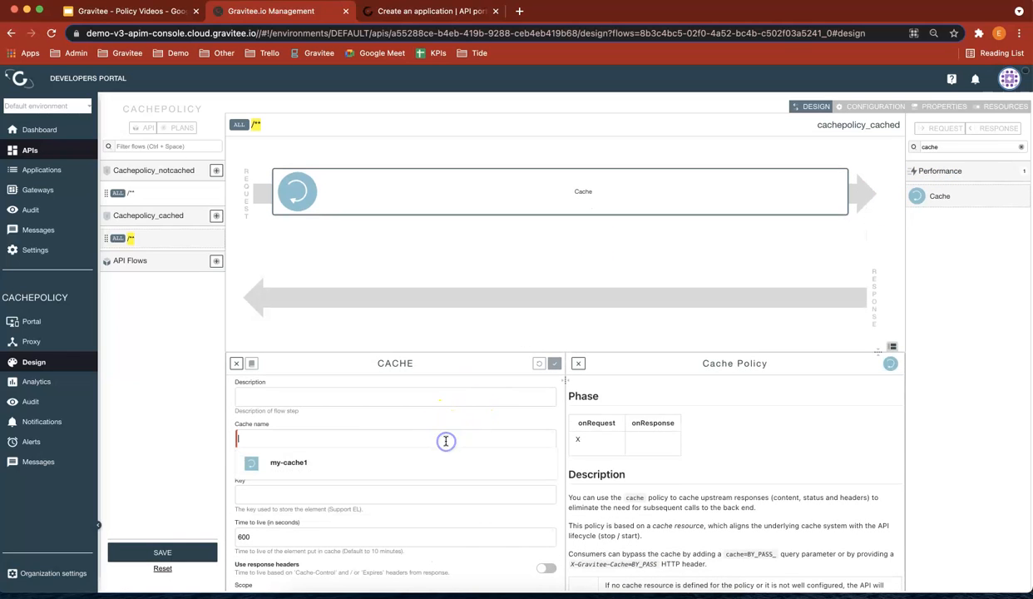
{"action": "left_click", "coordinate": [389, 461]}
{"action": "left_click", "coordinate": [556, 364]}
Step: Save the design containing the Cache policy and redeploy the API without a label
{"action": "left_click", "coordinate": [162, 551]}
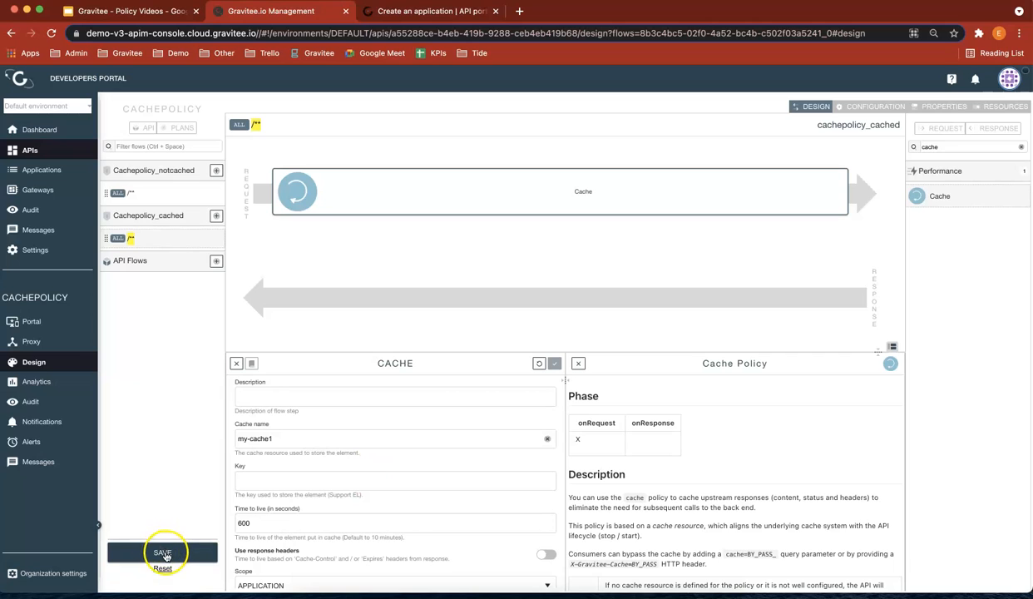
{"action": "left_click", "coordinate": [163, 553]}
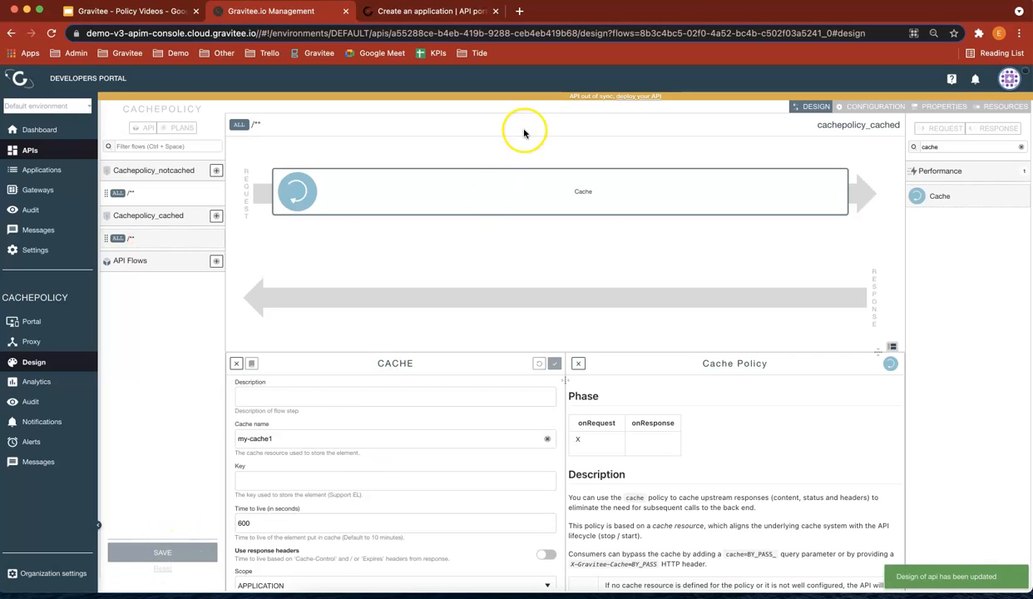
{"action": "left_click", "coordinate": [648, 102]}
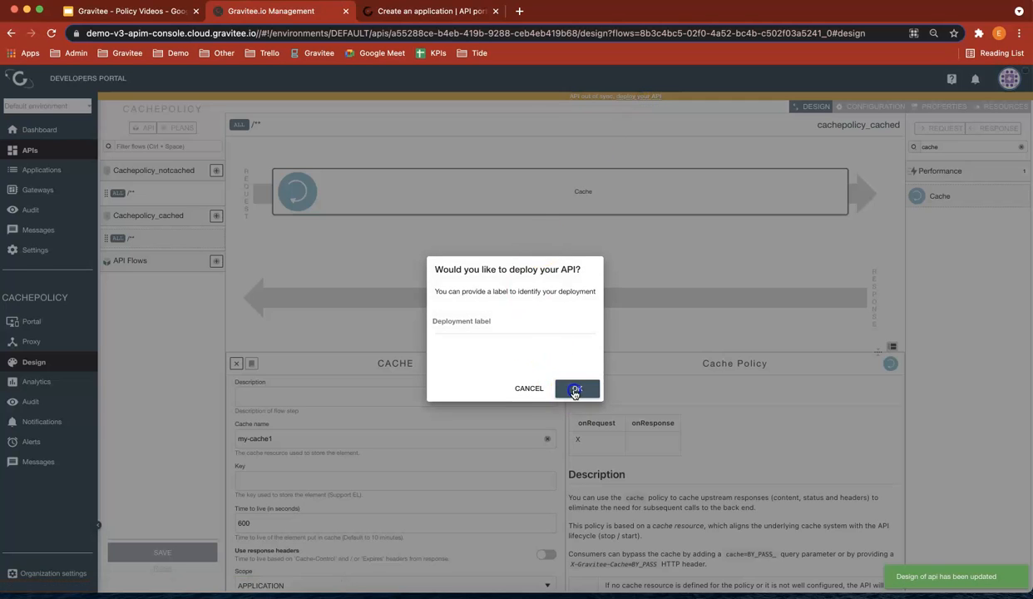
{"action": "left_click", "coordinate": [574, 388]}
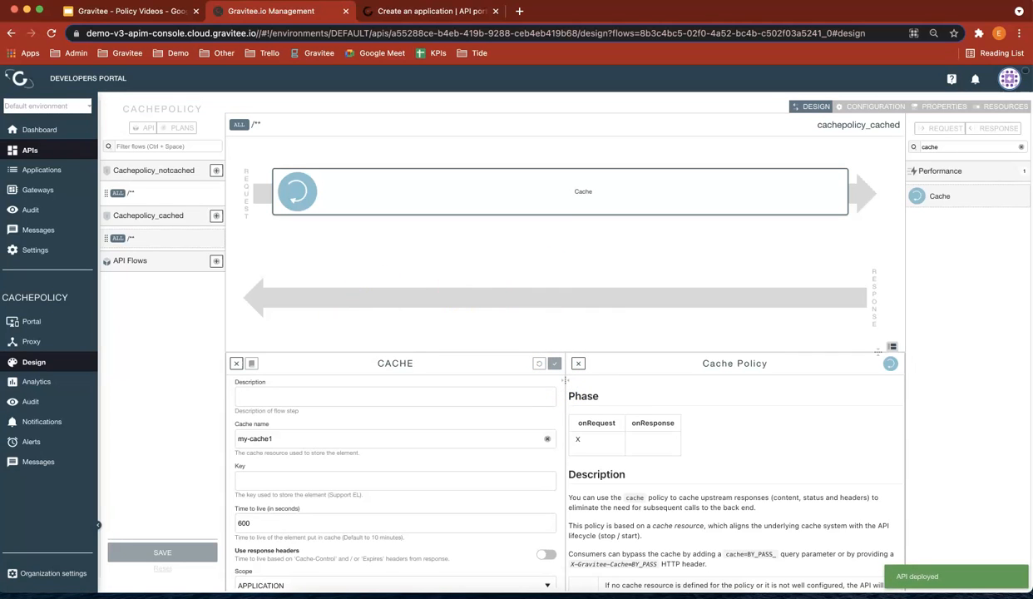
Step: Switch to Postman and send the cachepolicy_notcached GET request several times to check its response times and timestamps
{"action": "left_click_drag", "start_coordinate": [1032, 73], "coordinate": [315, 50]}
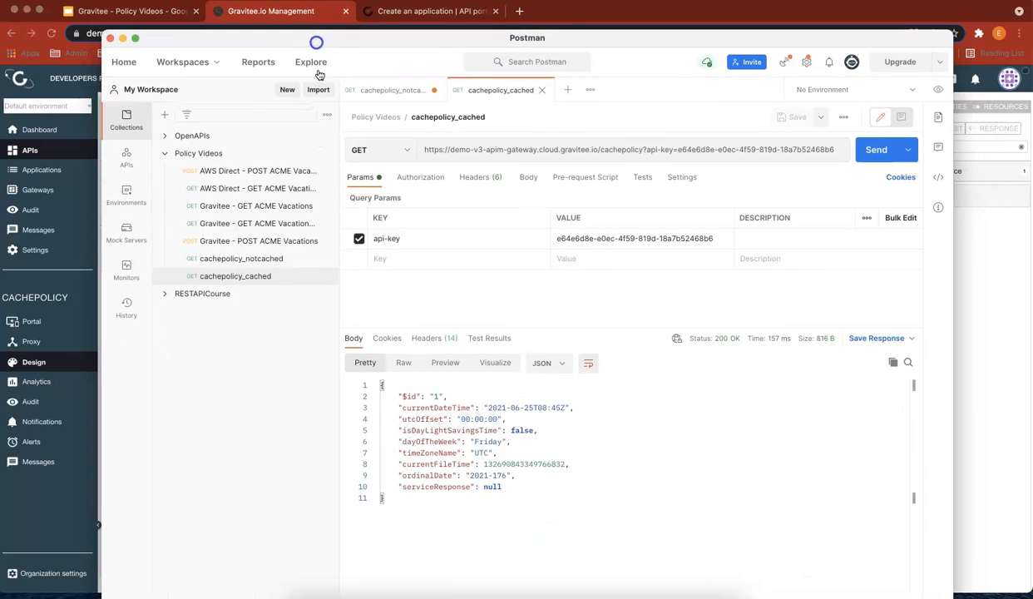
{"action": "left_click", "coordinate": [399, 92]}
{"action": "left_click", "coordinate": [874, 151]}
{"action": "left_click", "coordinate": [874, 150]}
{"action": "left_click", "coordinate": [875, 151]}
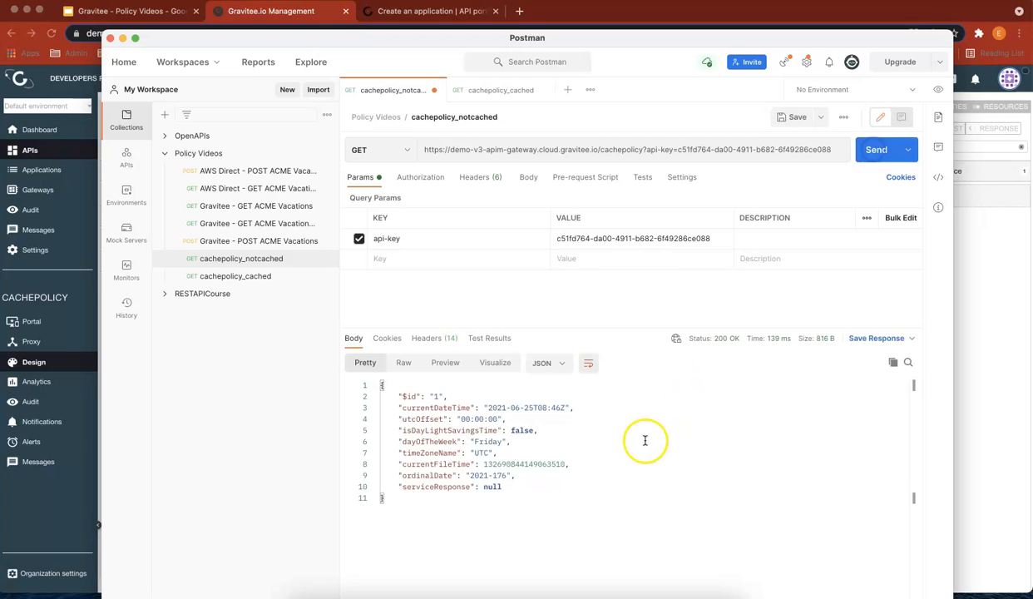
{"action": "left_click", "coordinate": [870, 155]}
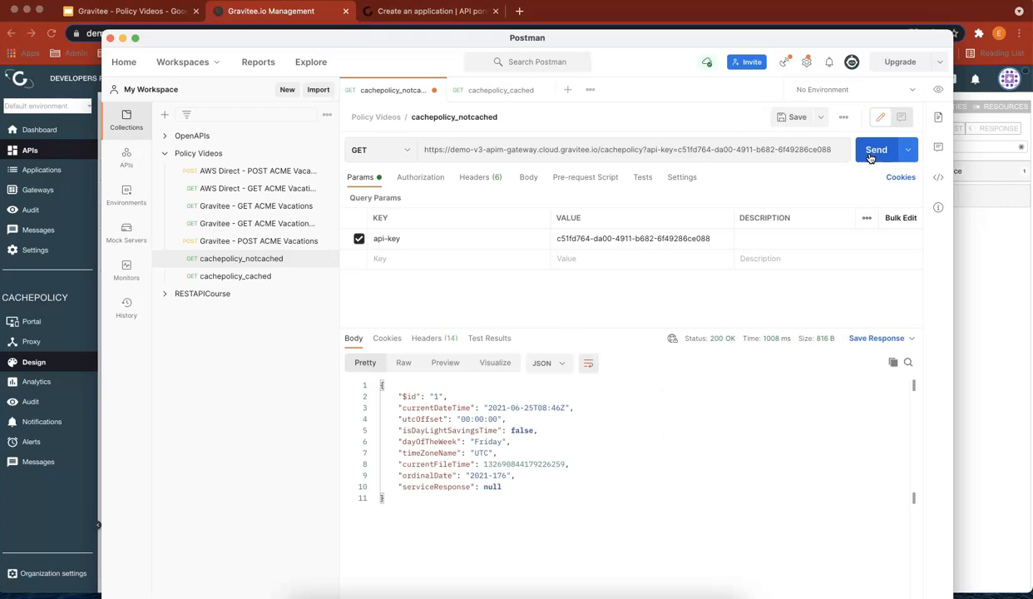
Step: Send the cachepolicy_cached GET request several times to compare its response times and timestamps across repeated calls
{"action": "left_click", "coordinate": [509, 93]}
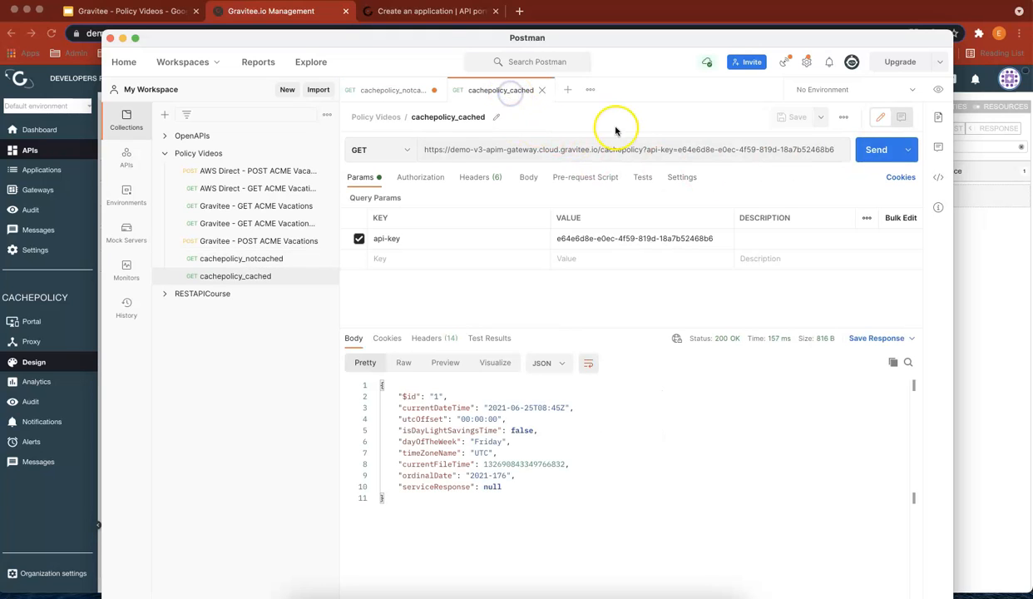
{"action": "left_click", "coordinate": [867, 149]}
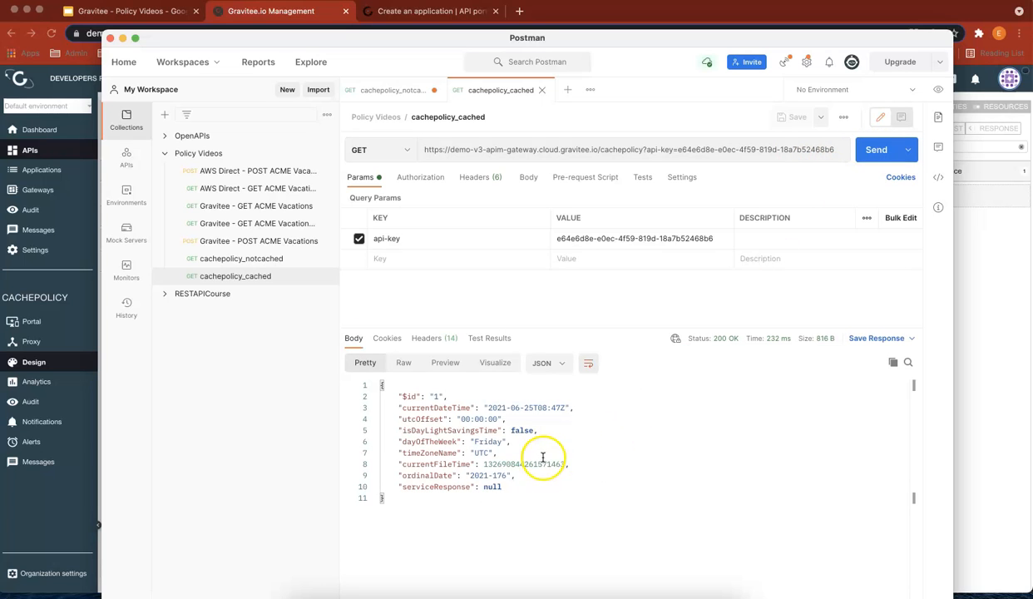
{"action": "left_click", "coordinate": [871, 158]}
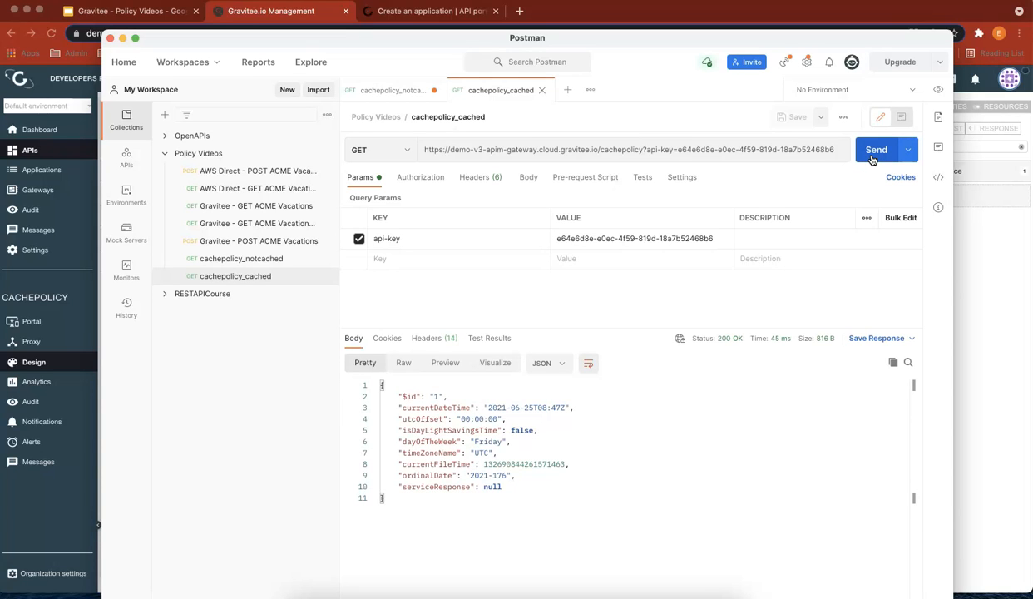
{"action": "left_click_drag", "start_coordinate": [384, 40], "coordinate": [1032, 1]}
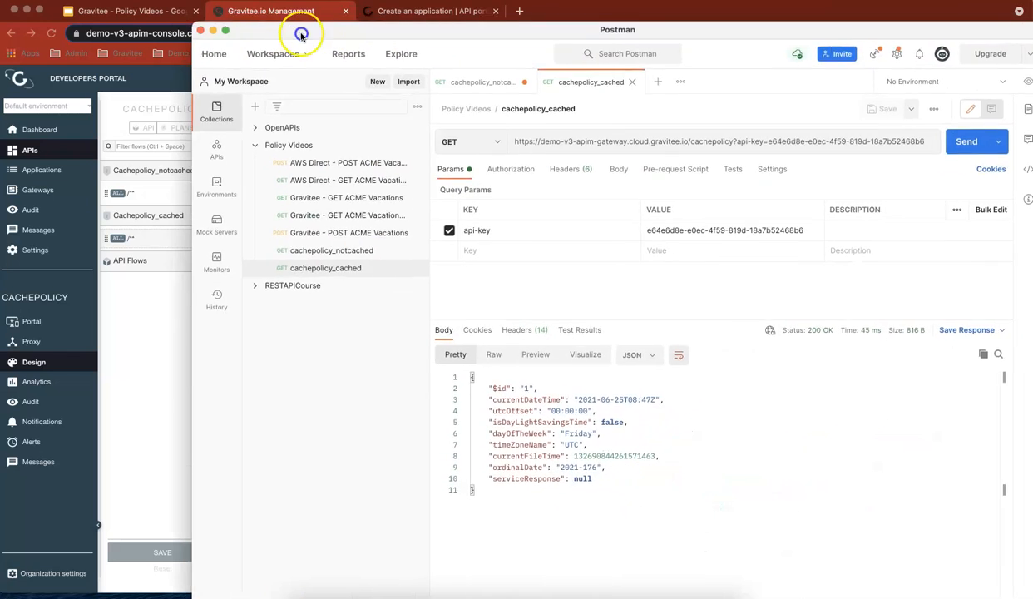
{"action": "left_click_drag", "start_coordinate": [300, 27], "coordinate": [232, 29]}
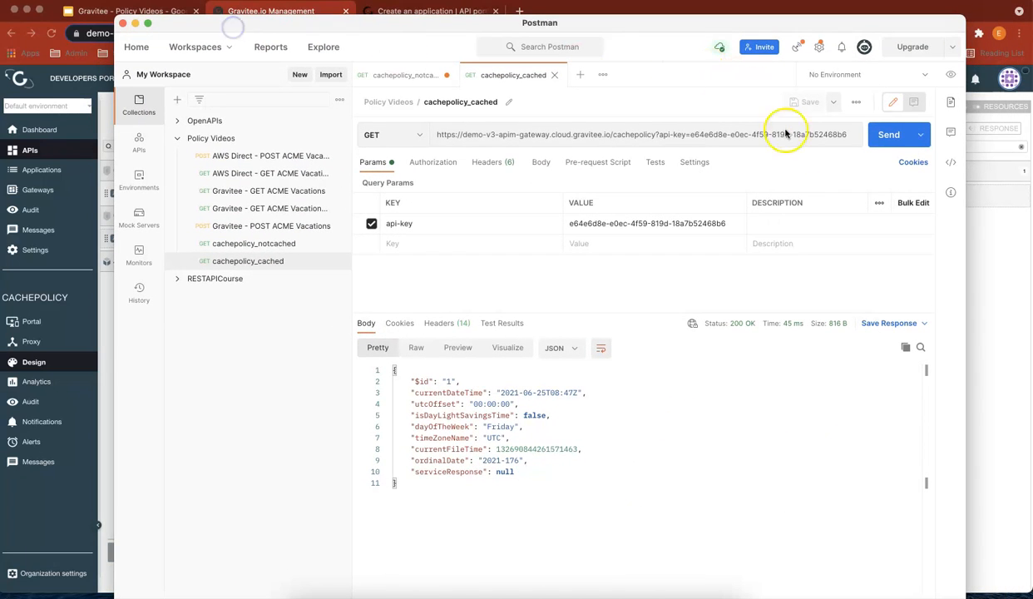
{"action": "left_click", "coordinate": [885, 141]}
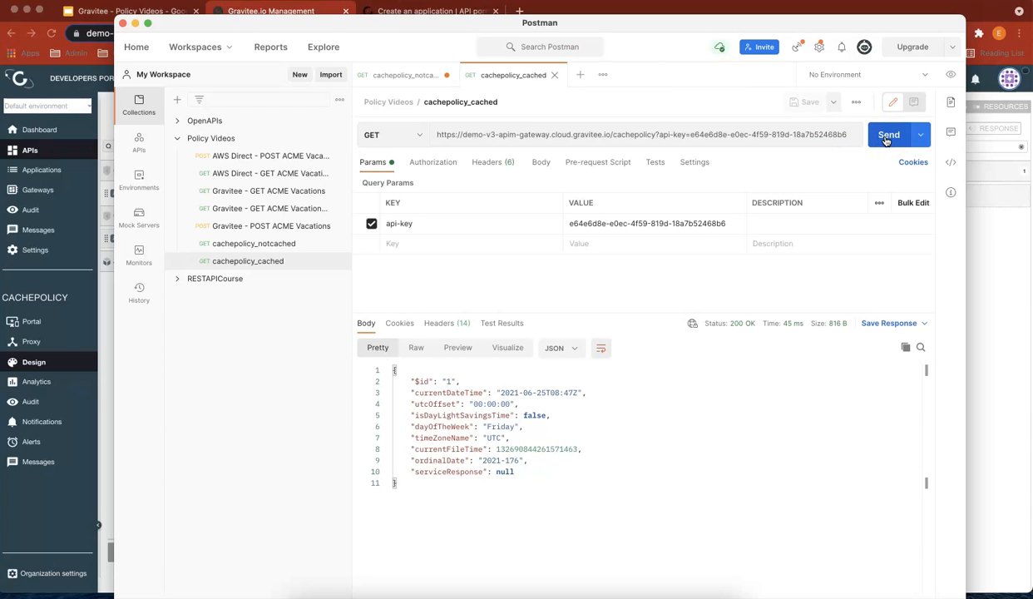